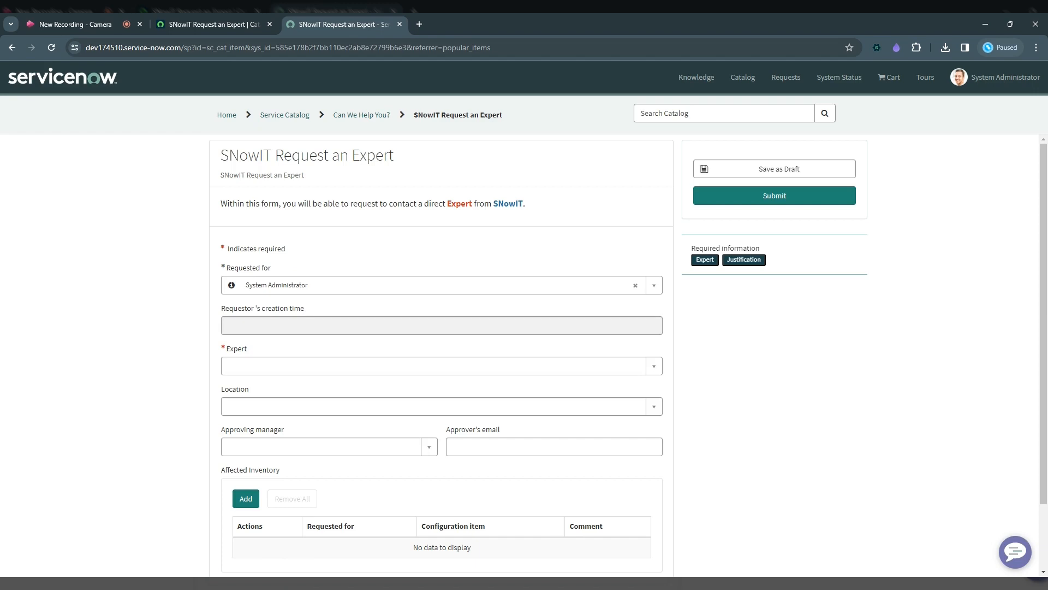
Set the requested-for field to another user and check the requestor's auto-filled creation time.
click(635, 285)
click(274, 367)
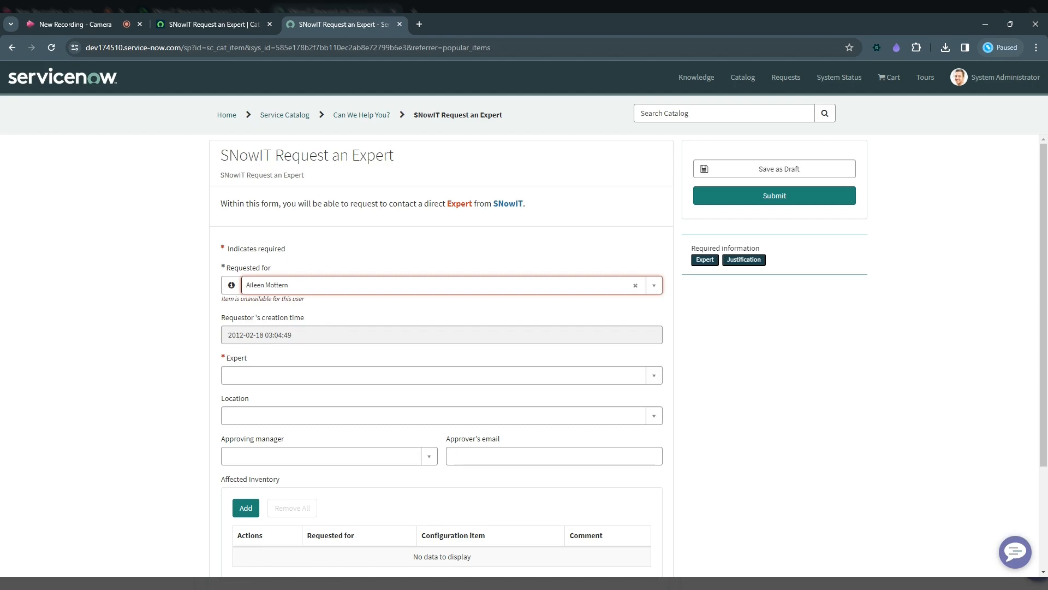
drag(295, 328, 250, 313)
click(291, 357)
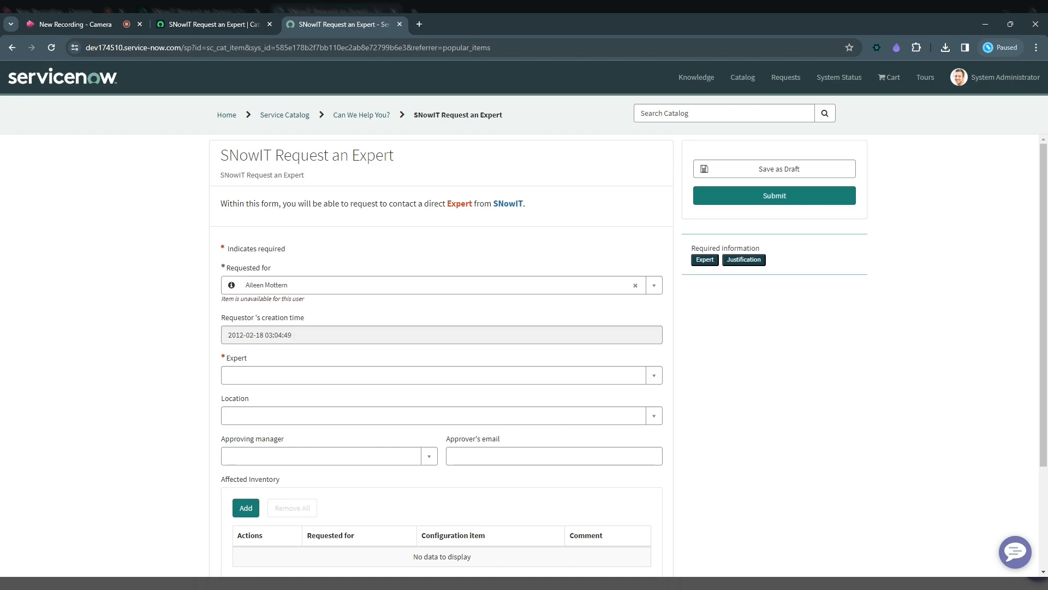
Choose an expert for the request and inspect the Requestor ID in the Summary field.
scroll(279, 322, down, 1)
click(280, 322)
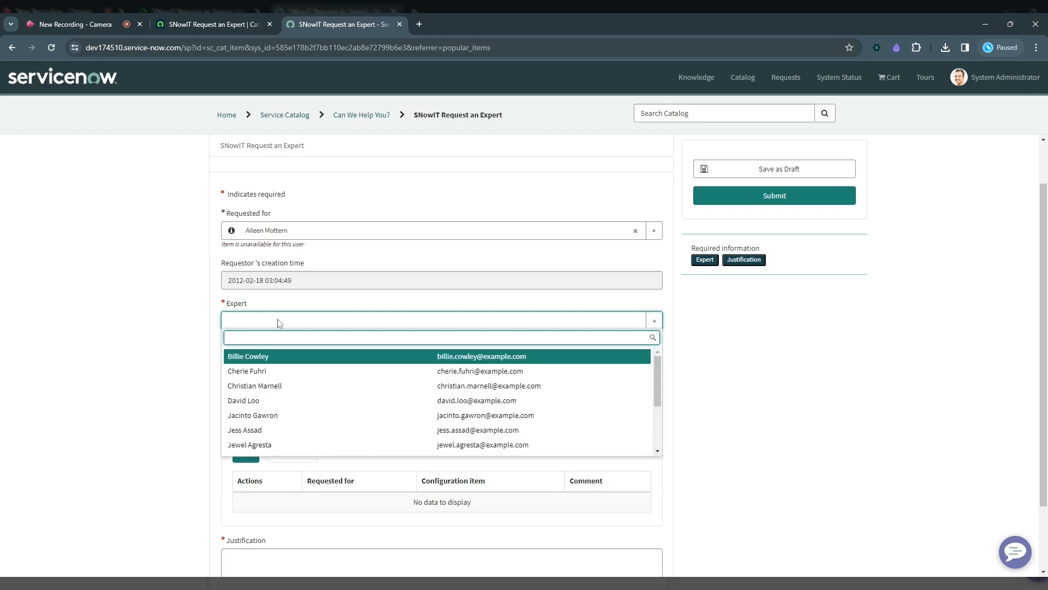
click(284, 400)
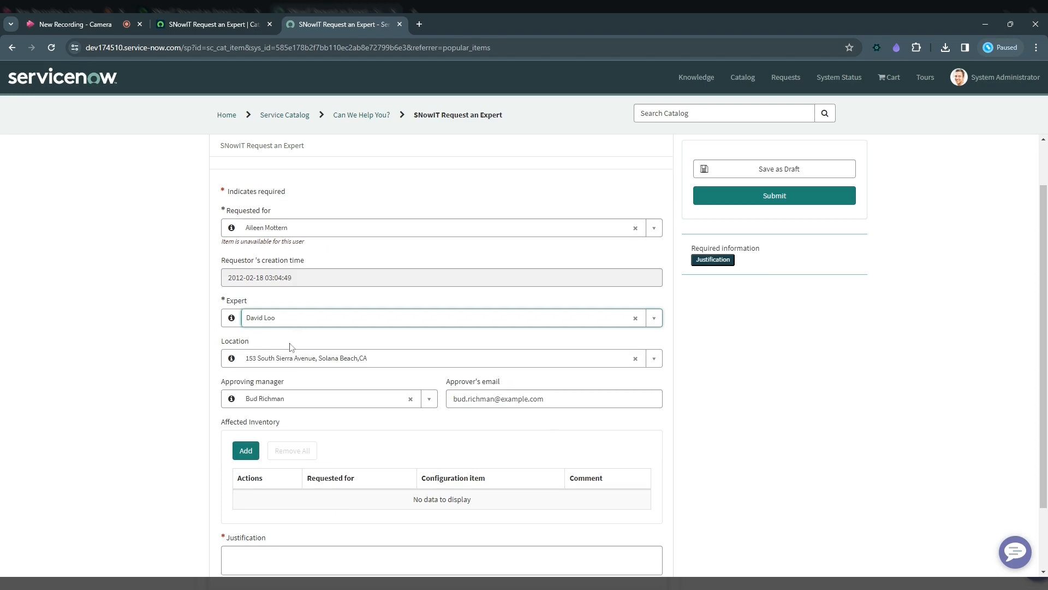
scroll(304, 373, down, 2)
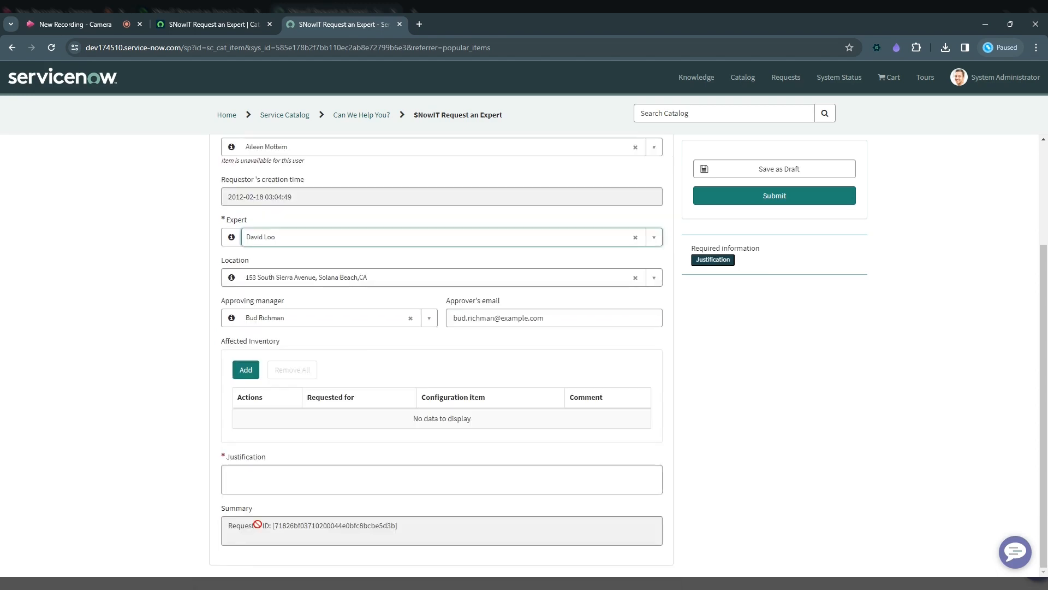
drag(421, 537, 230, 529)
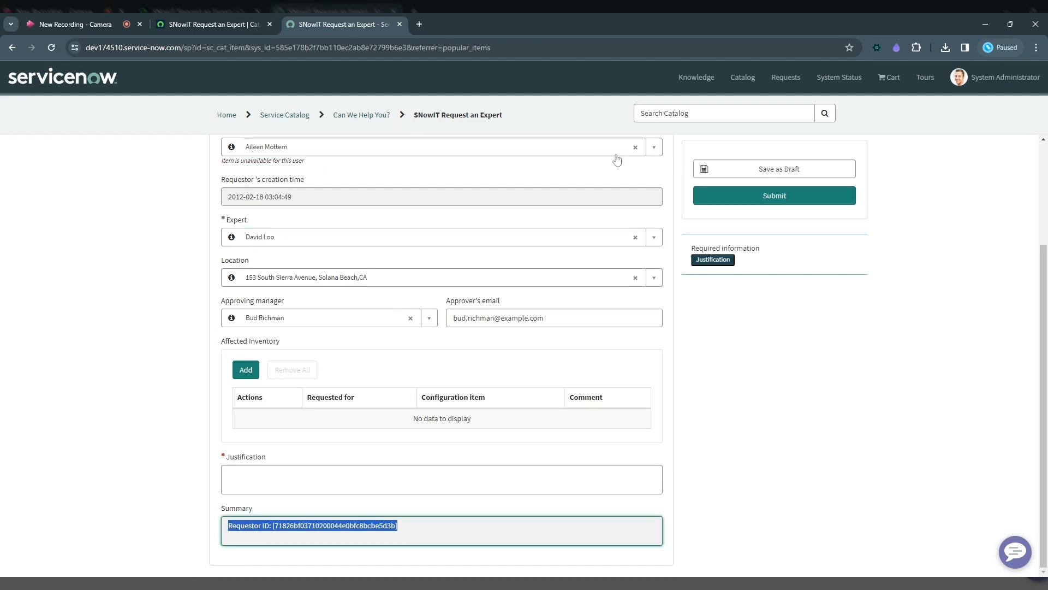
Change the requested-for user and add the configuration item *BETH-IBM to the Affected Inventory.
click(635, 146)
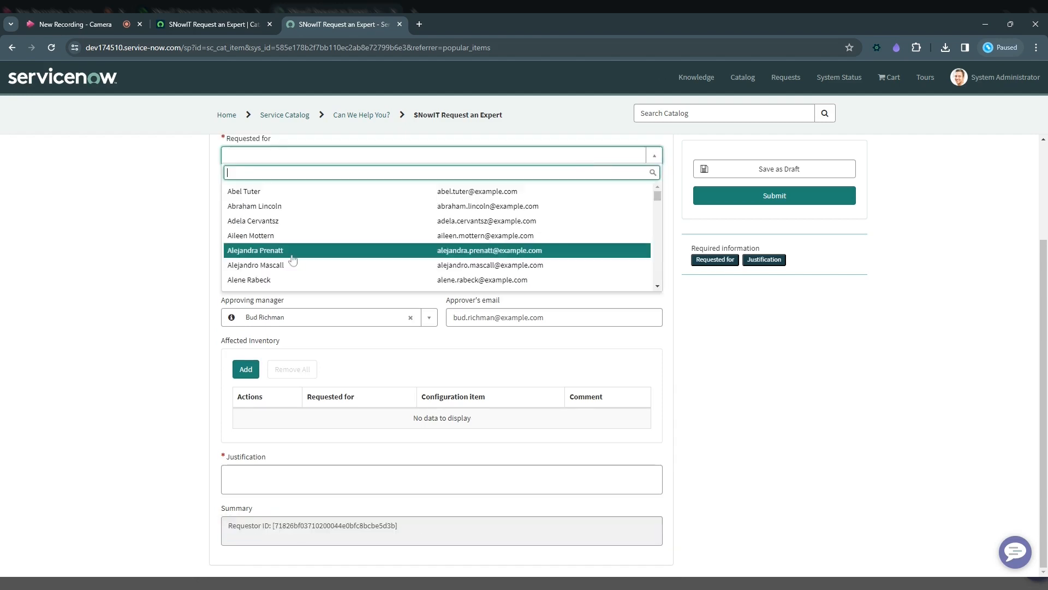
click(292, 248)
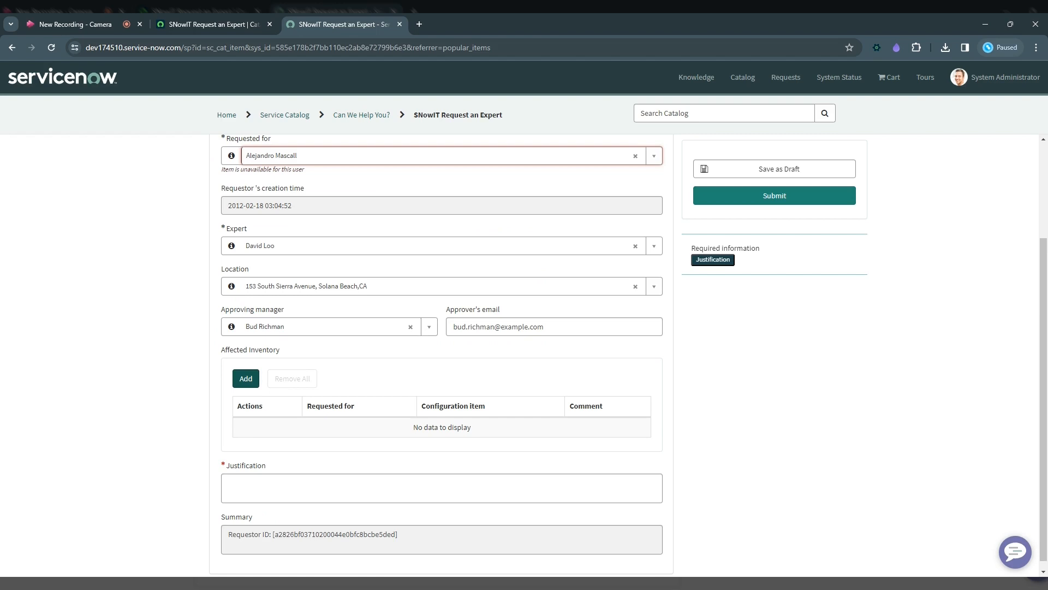
click(247, 379)
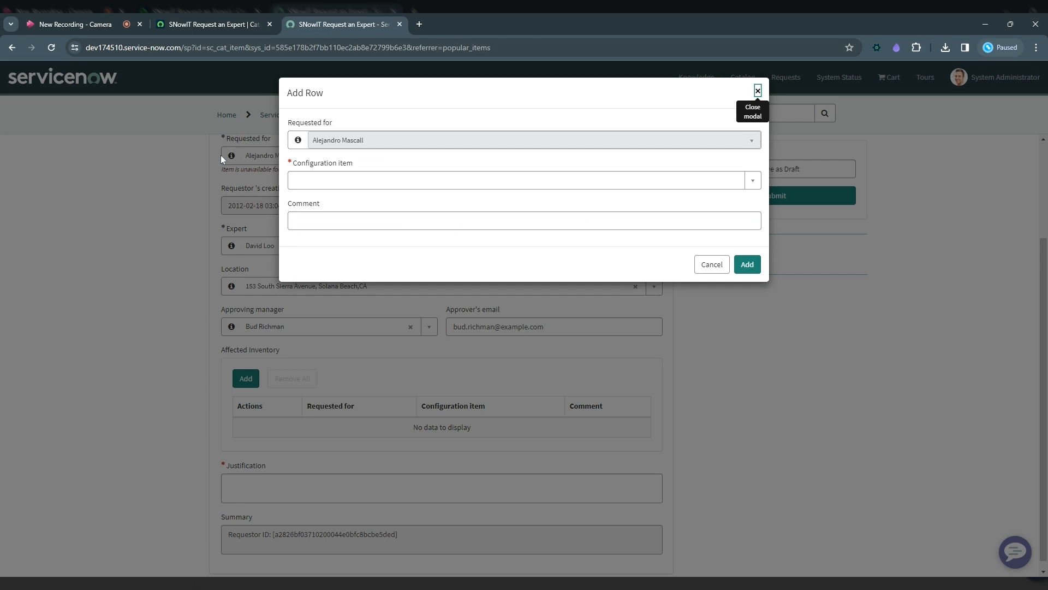
click(346, 186)
click(344, 241)
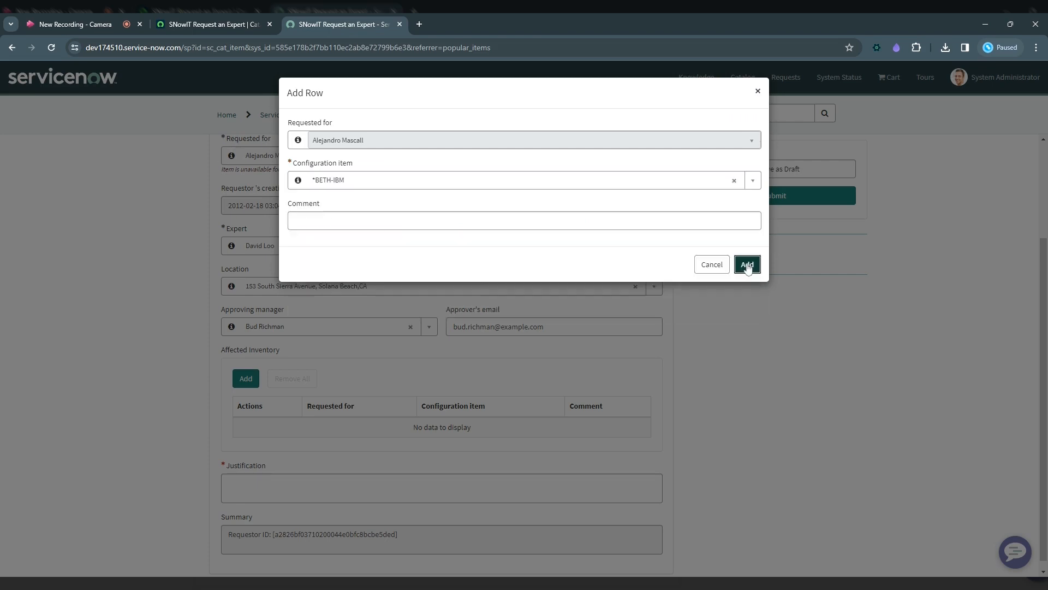
click(748, 265)
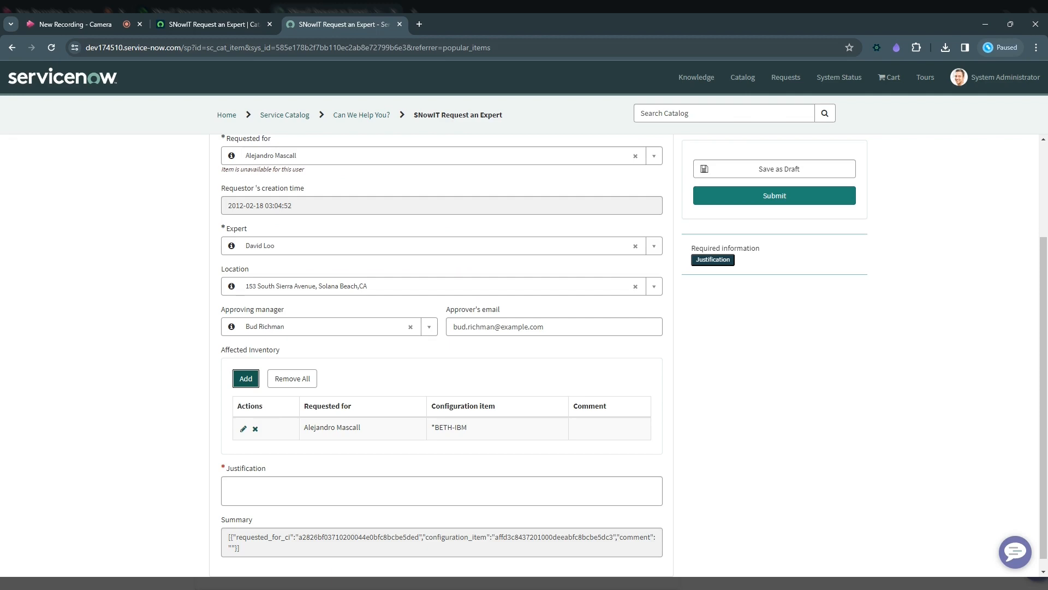
Add a second Affected Inventory row with the configuration item *BUD-IBM and check the Summary field.
key(Return)
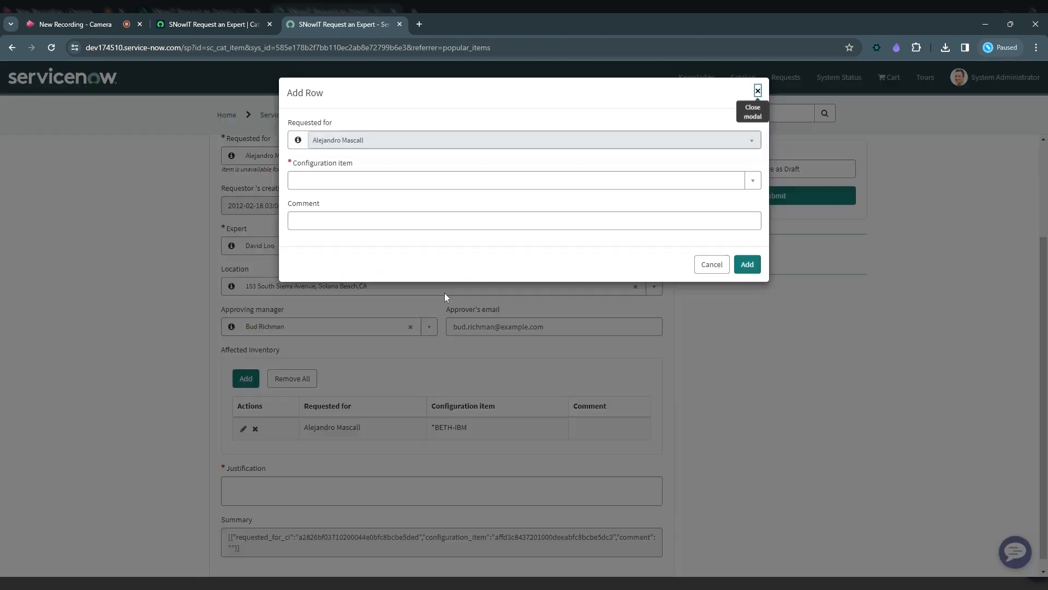
click(381, 181)
click(381, 240)
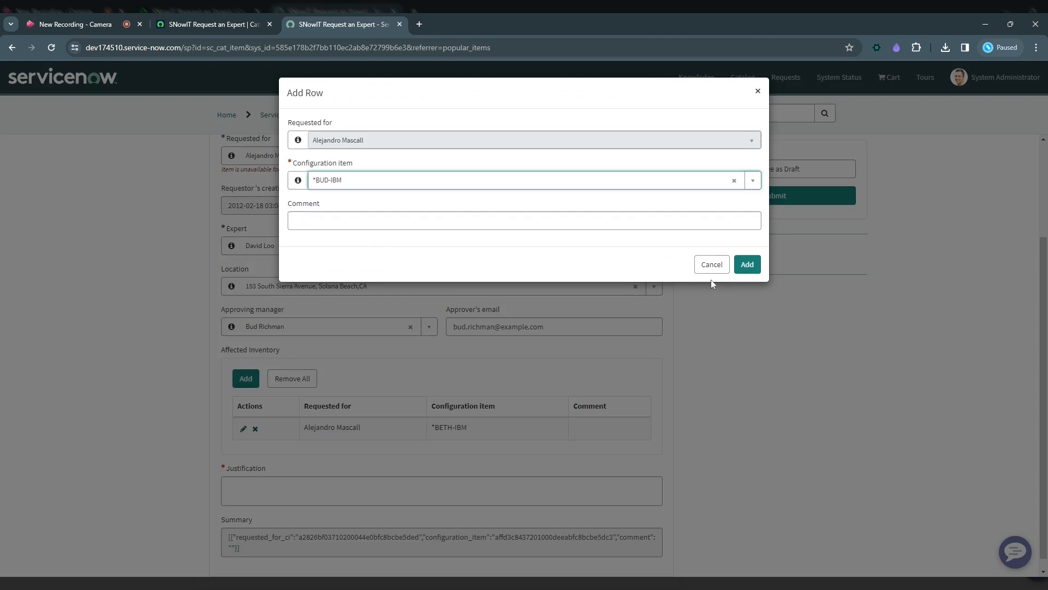
click(748, 264)
scroll(319, 504, down, 1)
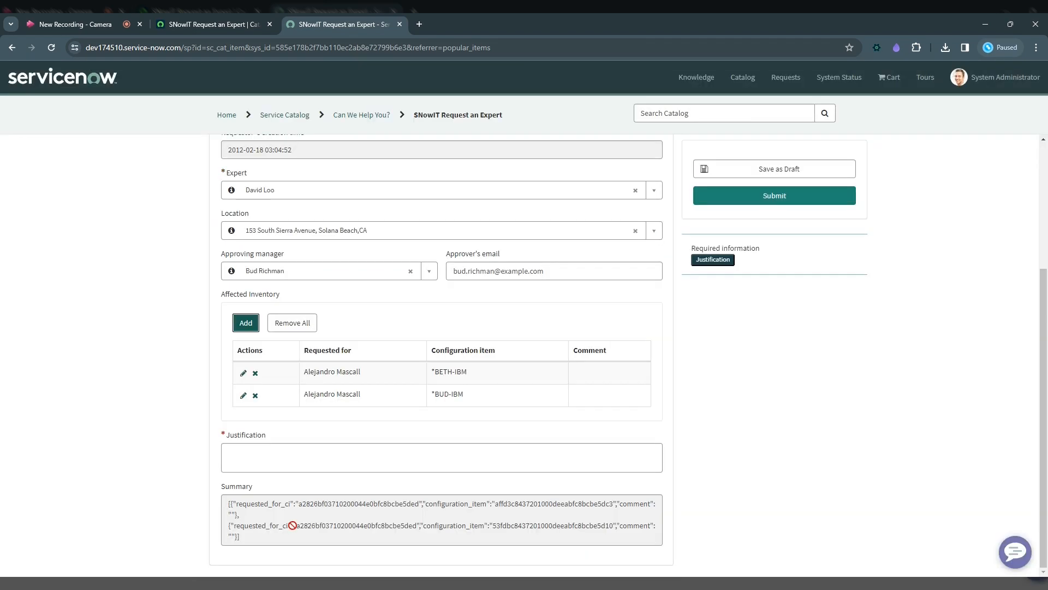
Delete the *BUD-IBM row from the Affected Inventory table and confirm its removal.
click(255, 396)
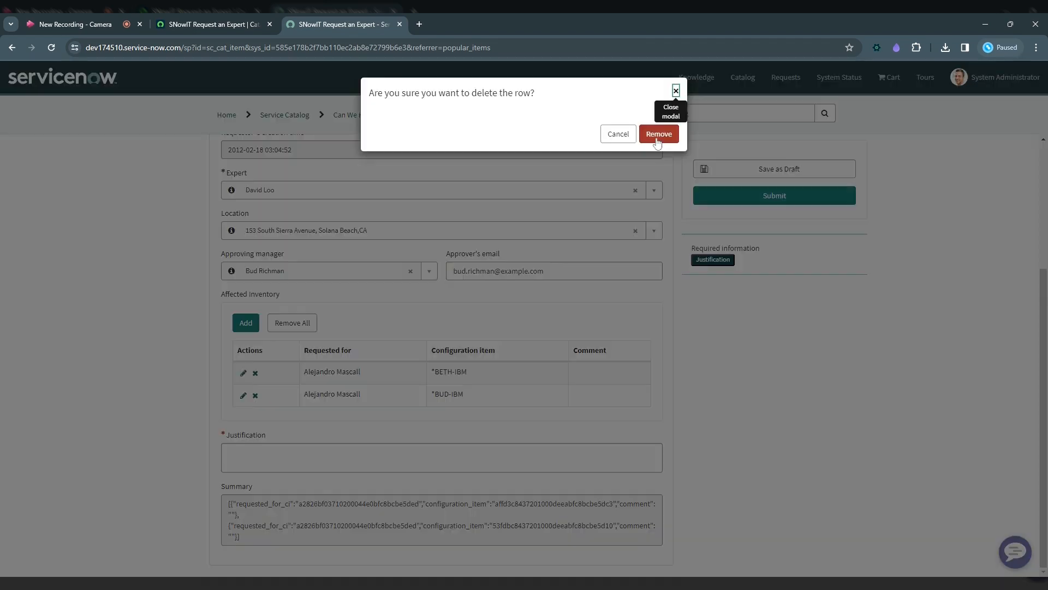
click(658, 135)
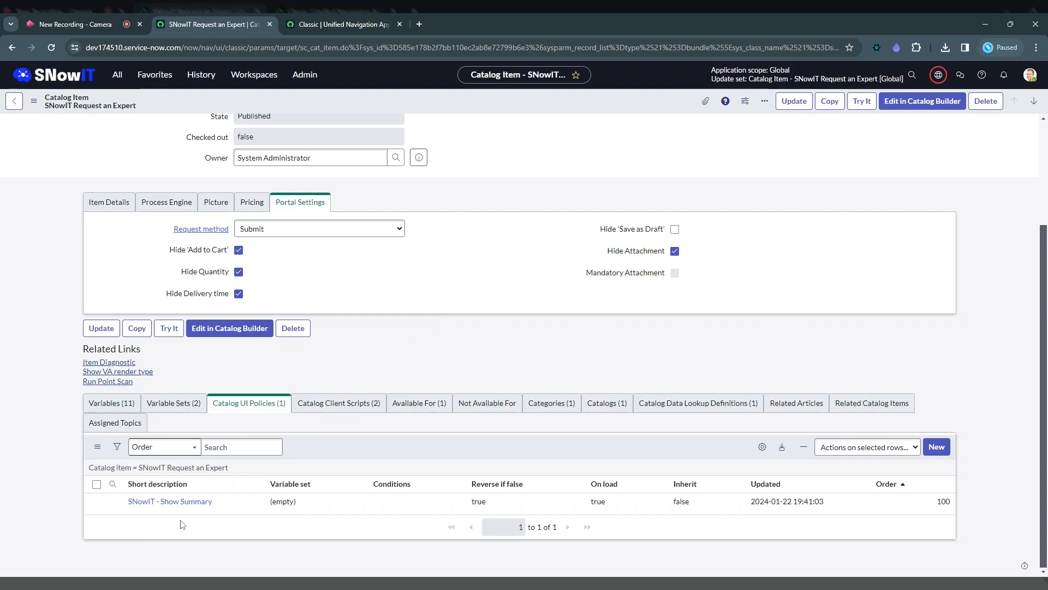
Examine the SNowIT - Show Summary catalog UI policy's conditions, application options and policy actions.
click(349, 24)
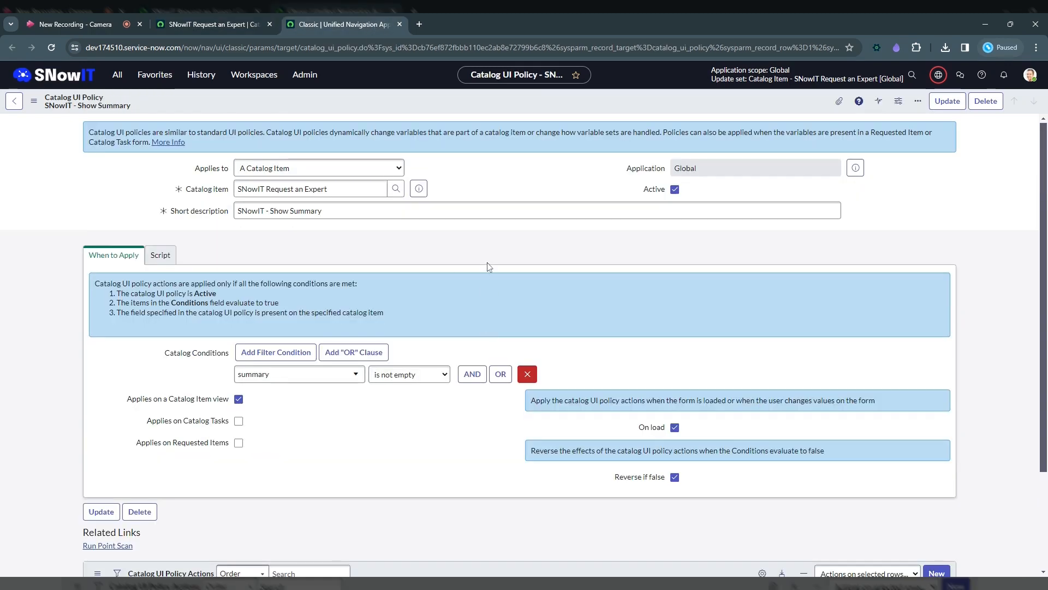
scroll(492, 273, down, 2)
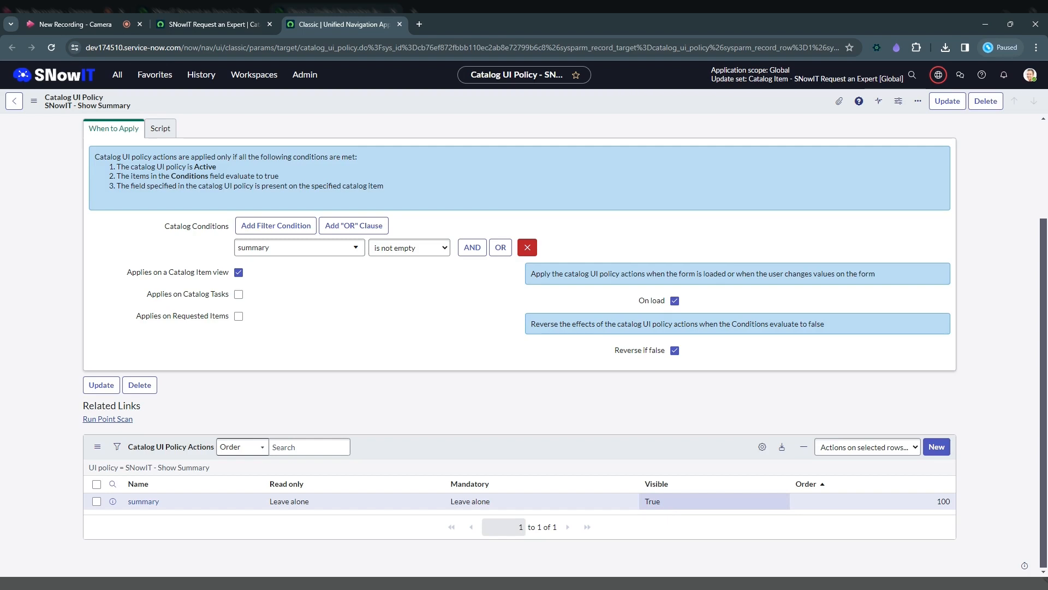
scroll(235, 378, up, 2)
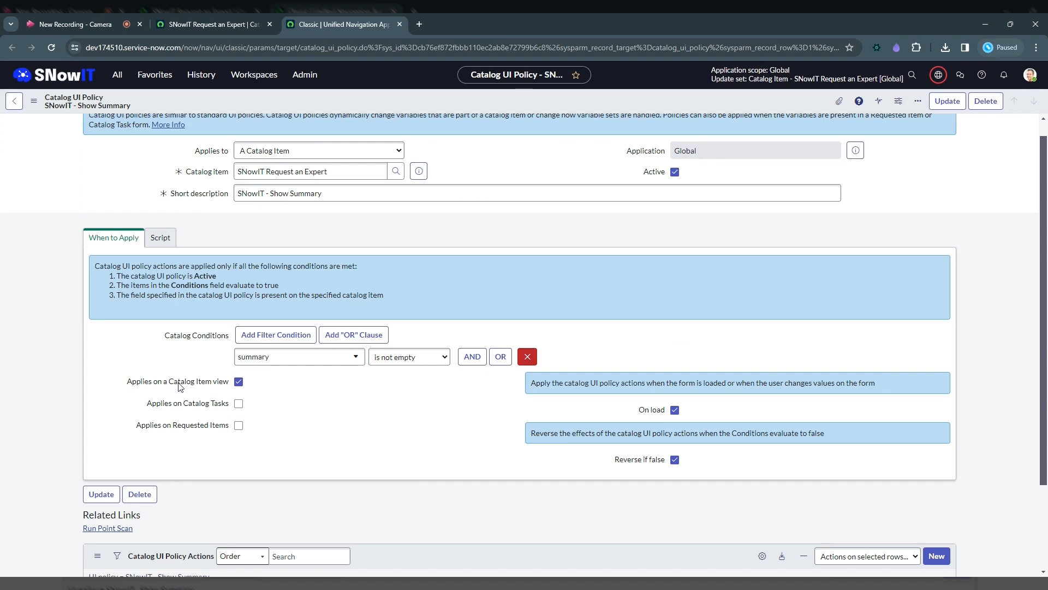
mouse_move(162, 391)
Enable Run scripts for the Show Summary policy and review its true and false script fields and UI type.
click(158, 246)
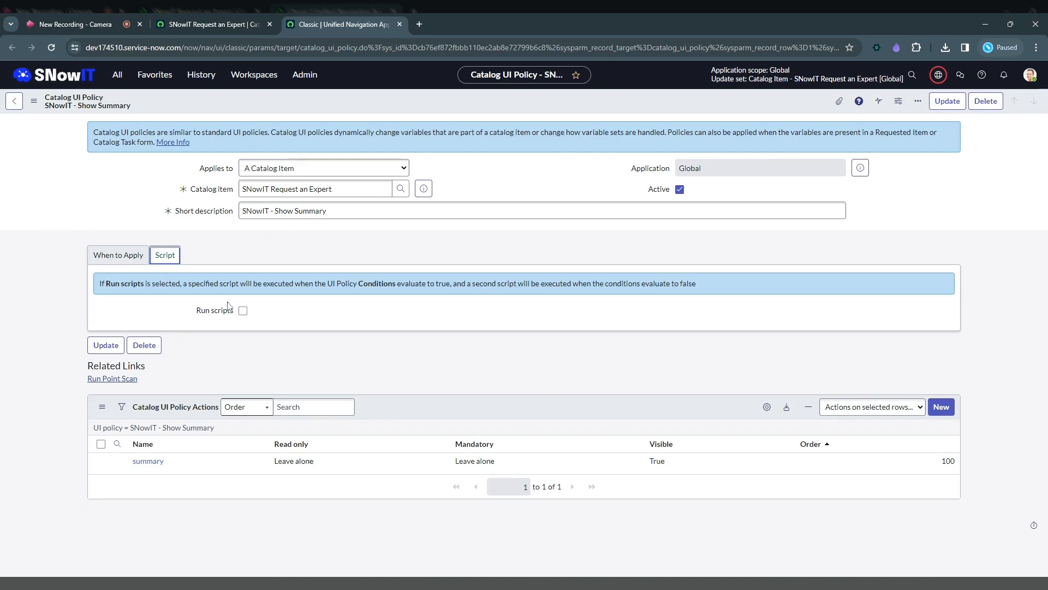
click(243, 310)
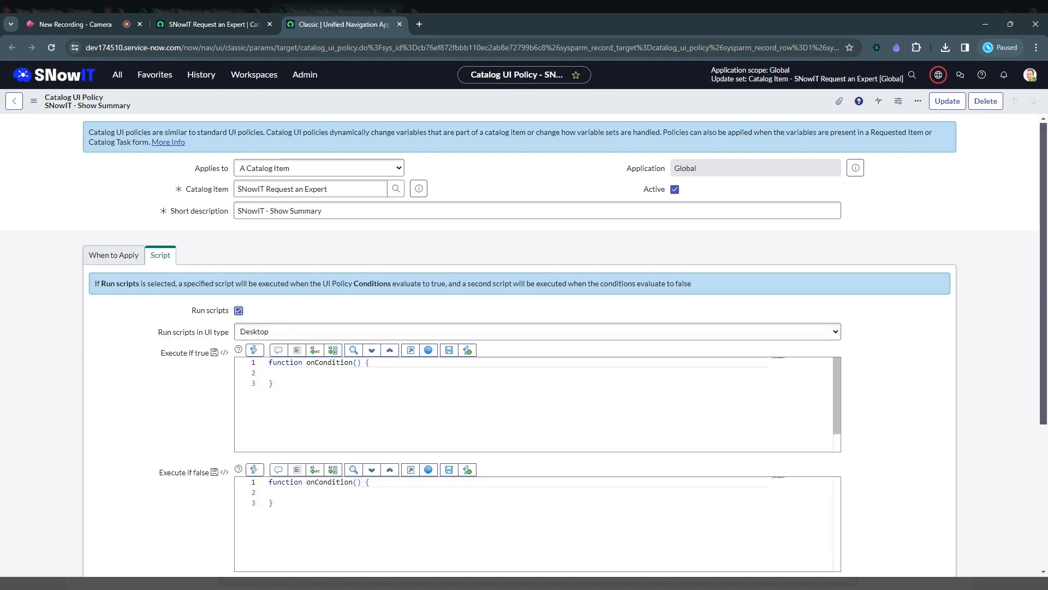
click(271, 373)
click(271, 492)
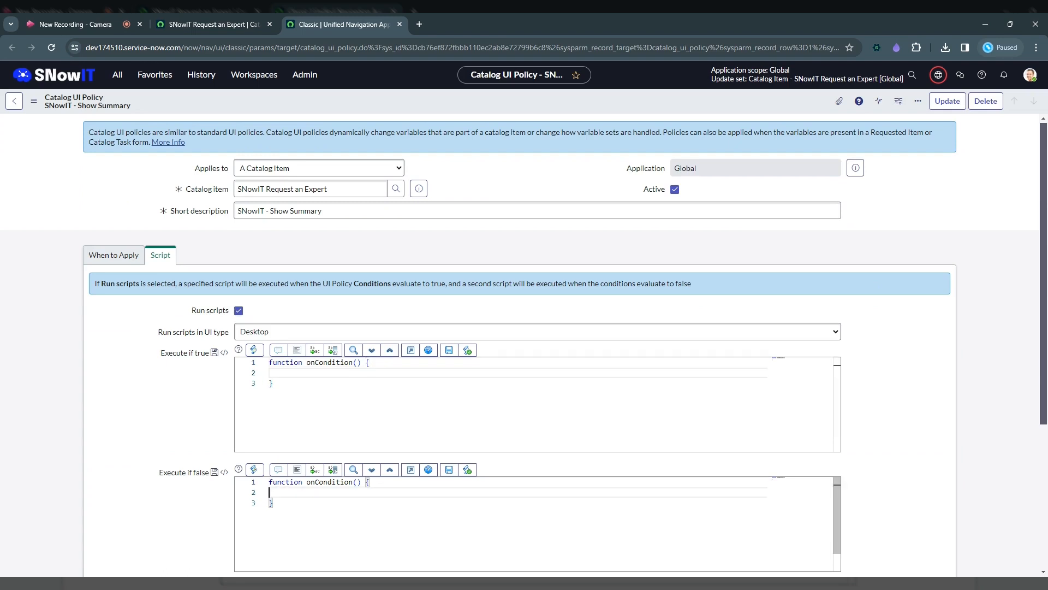
click(201, 337)
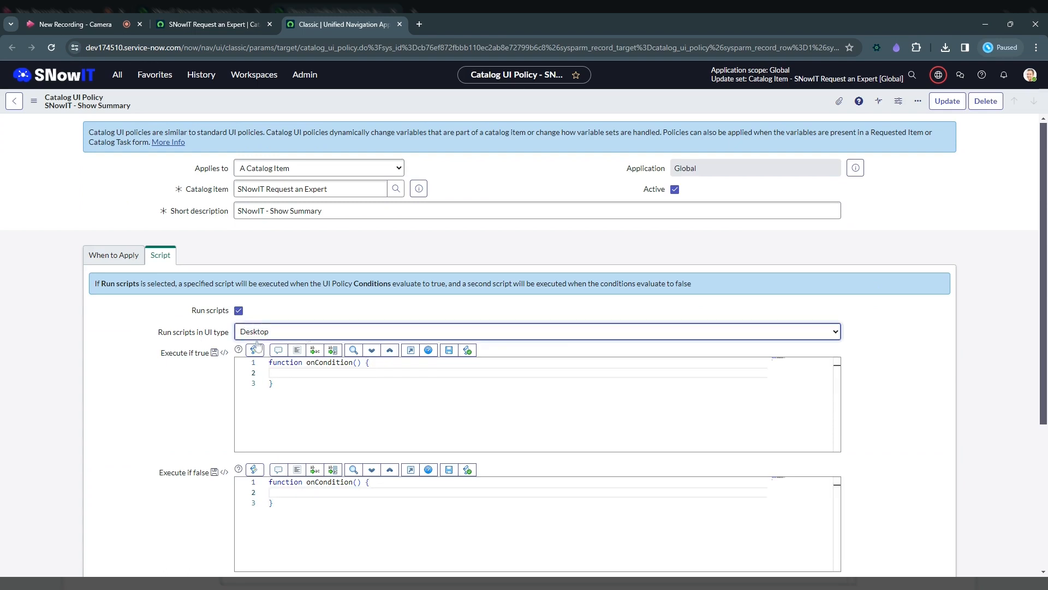
key(Up)
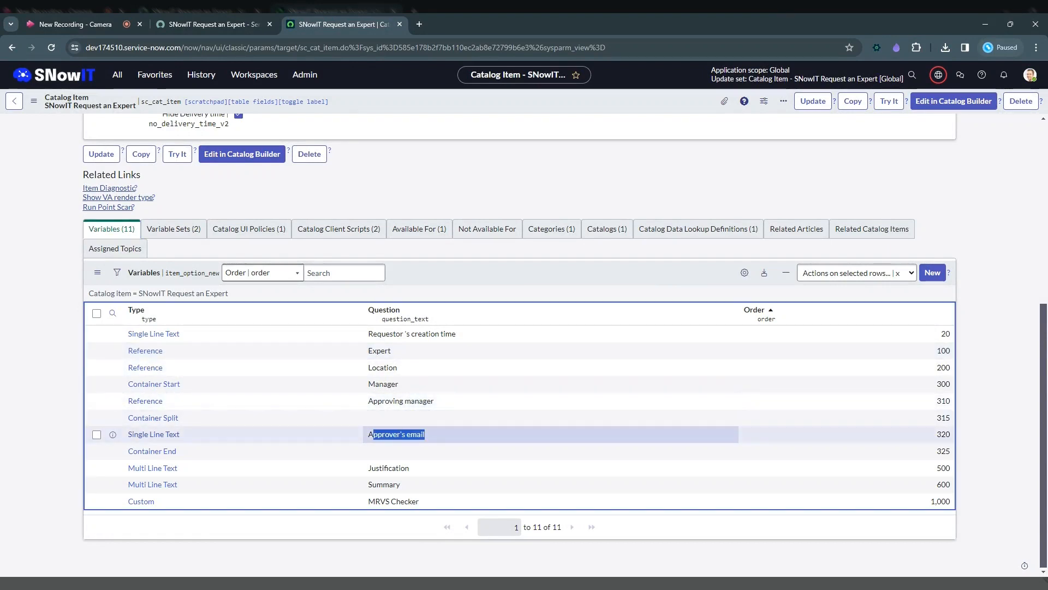
double_click(406, 434)
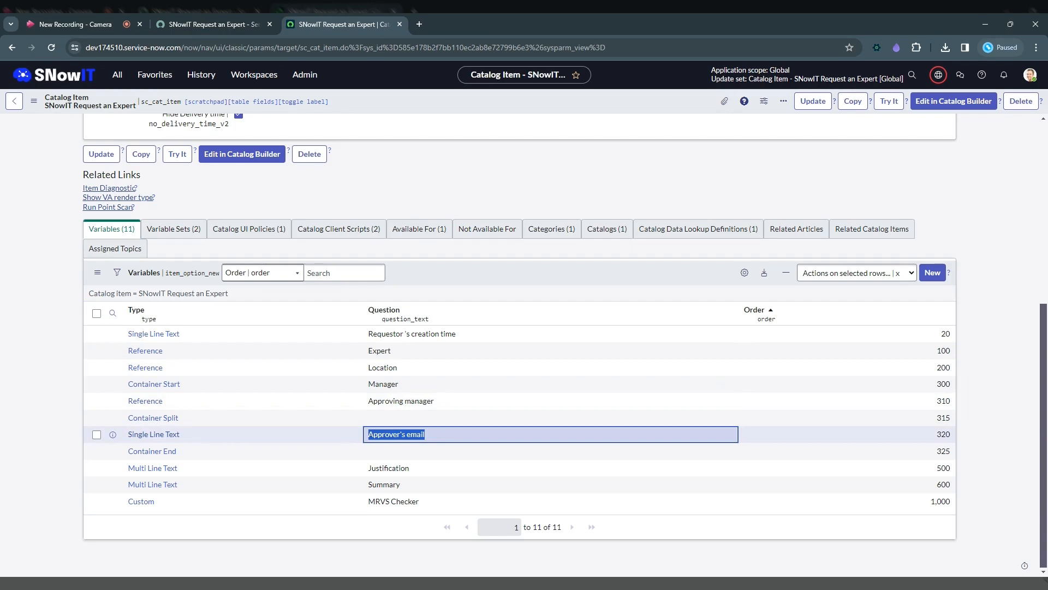
ctrl+click(145, 367)
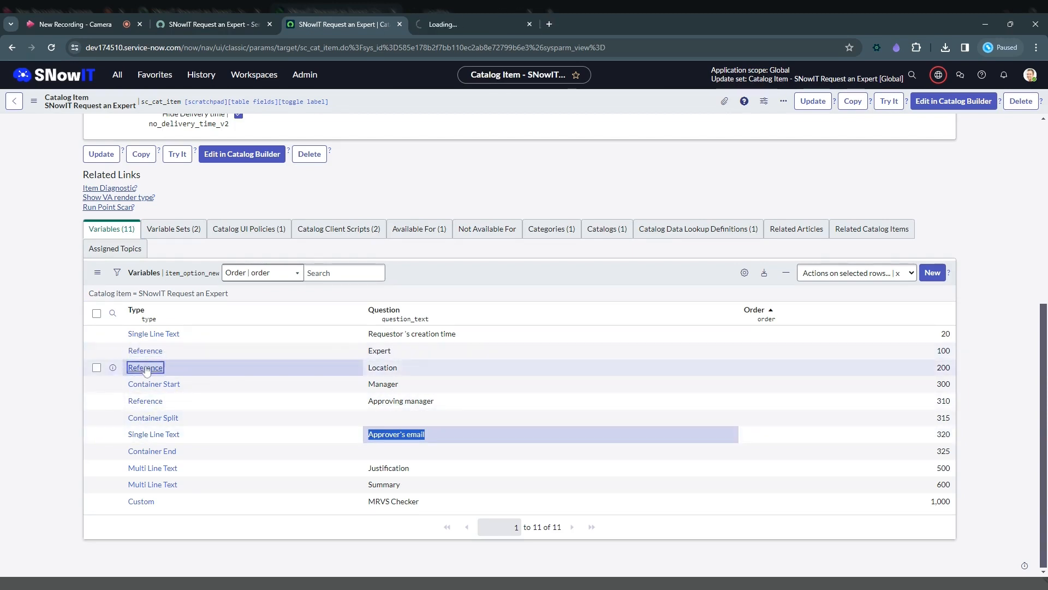
ctrl+click(145, 400)
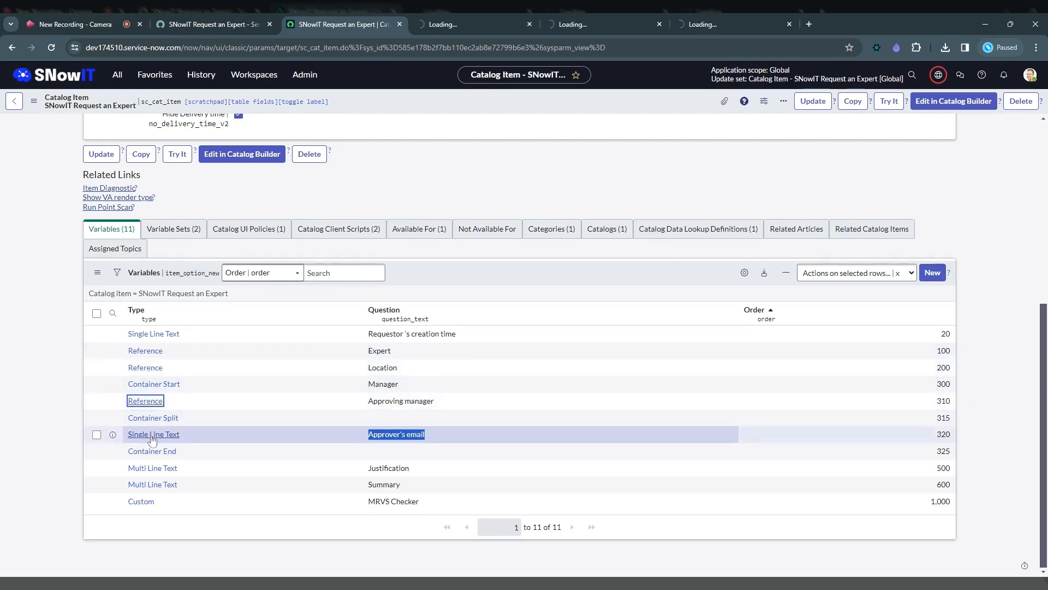
ctrl+click(152, 436)
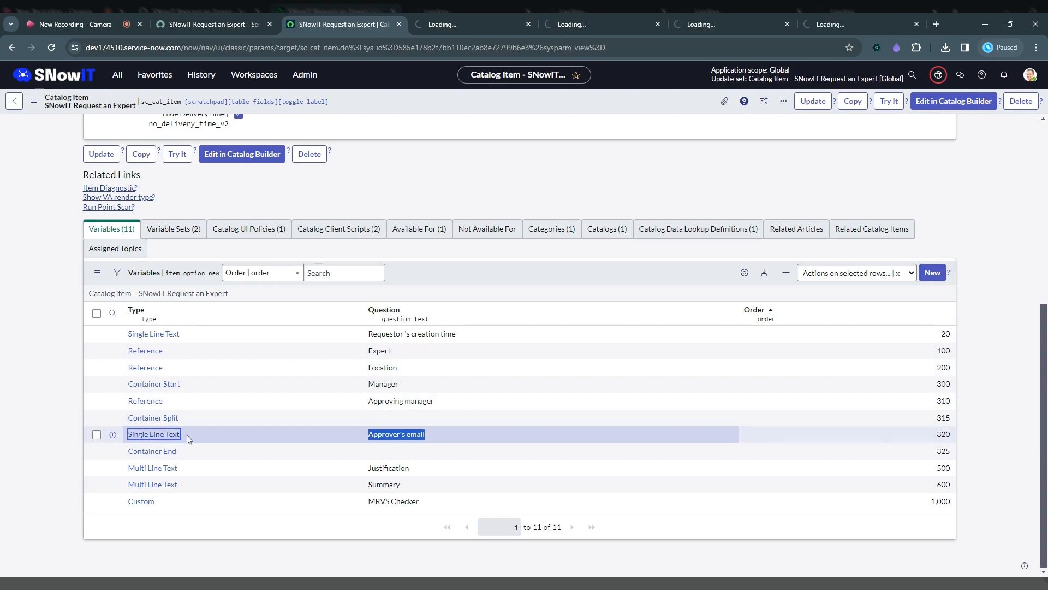
Review the Expert variable's type specifications, default value and auto-populate settings.
key(ctrl+Tab)
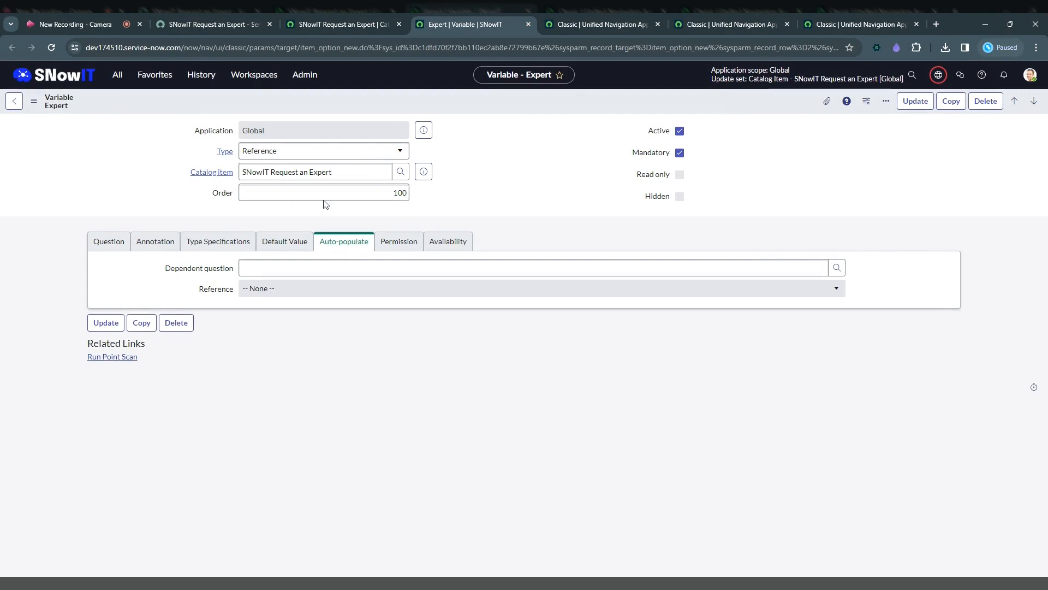
click(205, 248)
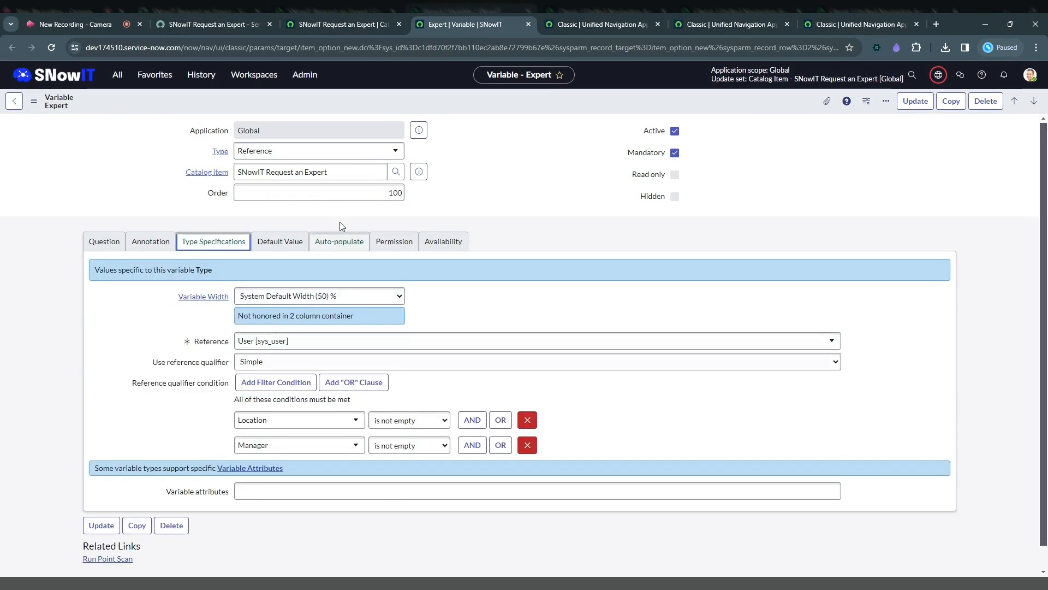
click(288, 246)
click(344, 247)
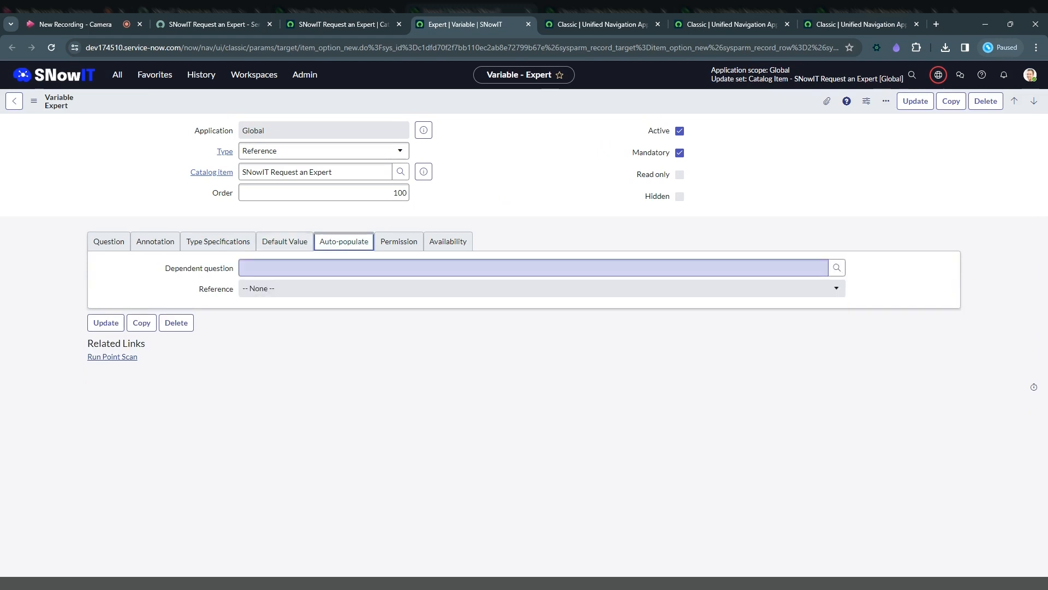
Review the Location variable's question name and its auto-populate dependent question and dot walk path.
key(ctrl+Tab)
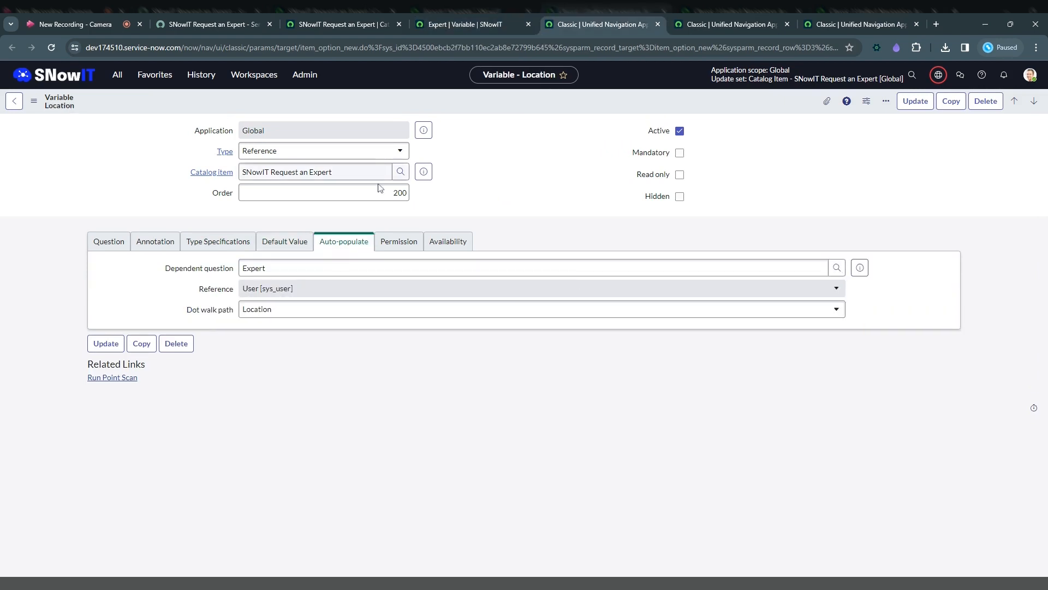
click(108, 242)
click(270, 316)
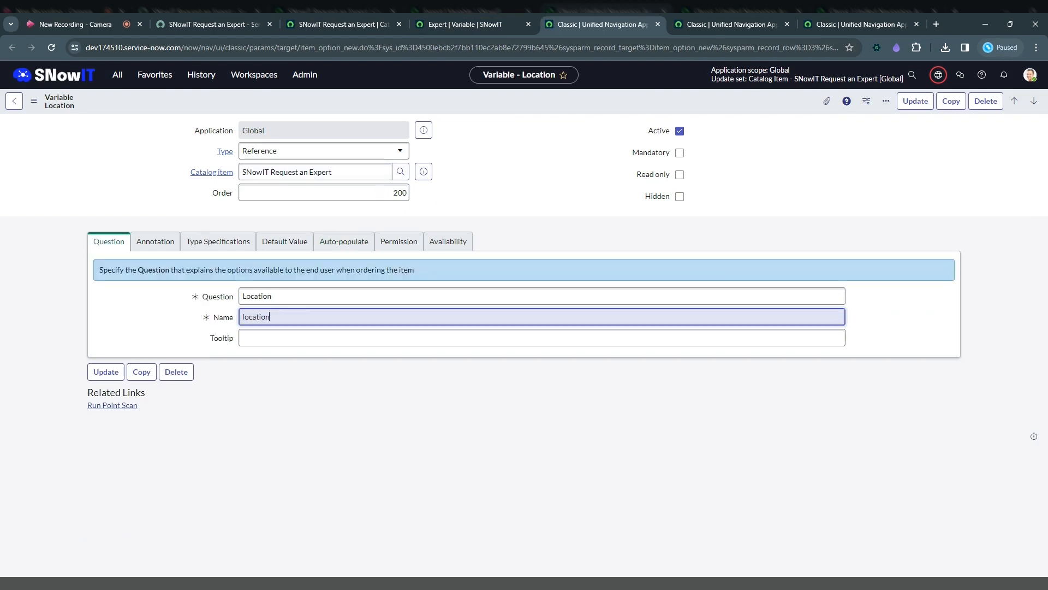
key(ctrl+a)
click(344, 243)
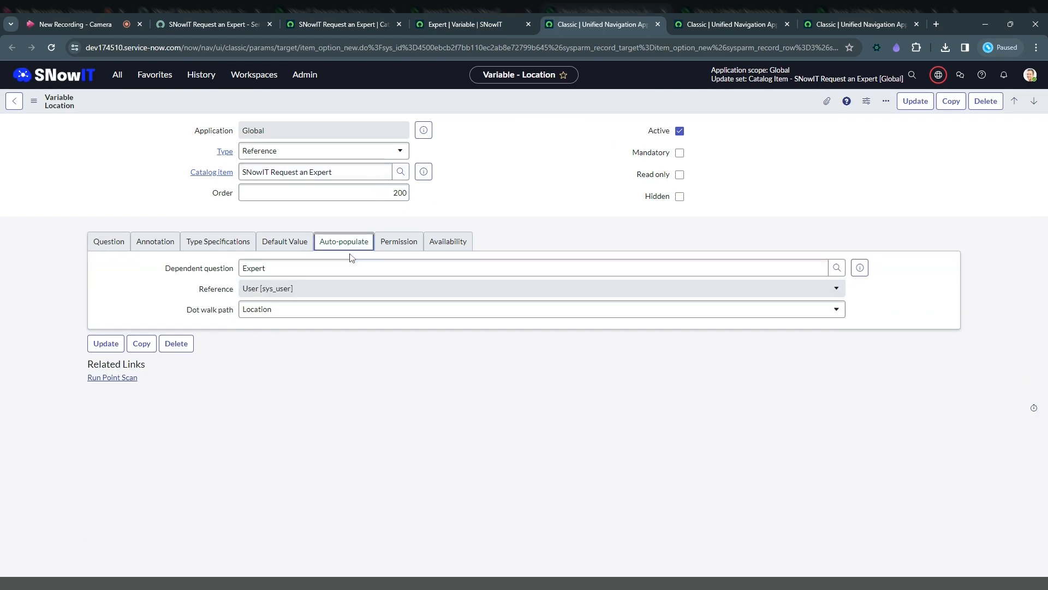
click(340, 267)
Review the Approving manager variable's question details and its auto-populate dependent question and dot walk path.
key(ctrl+Tab)
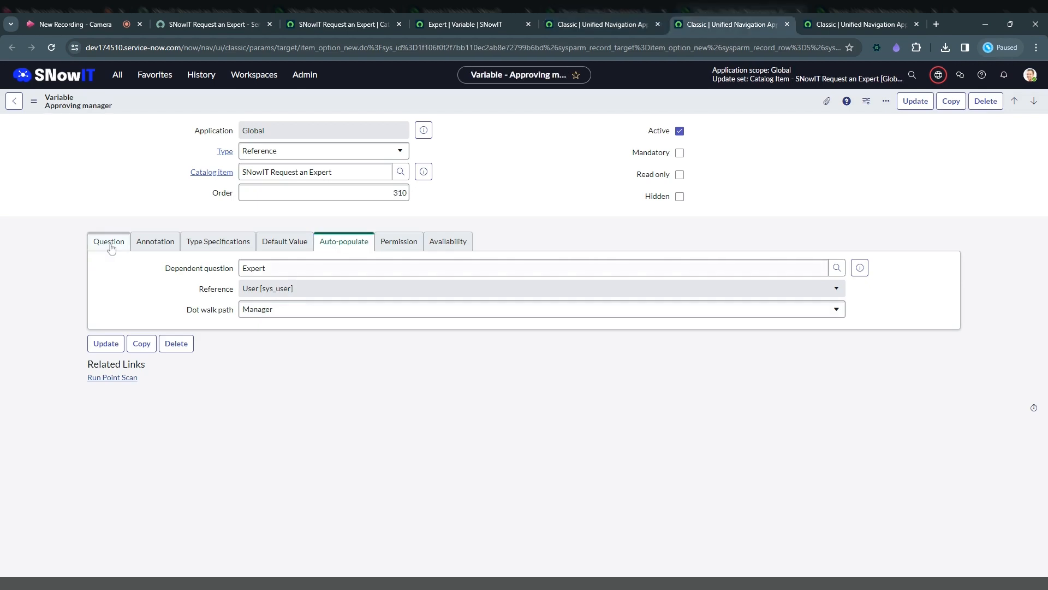
click(110, 244)
click(345, 245)
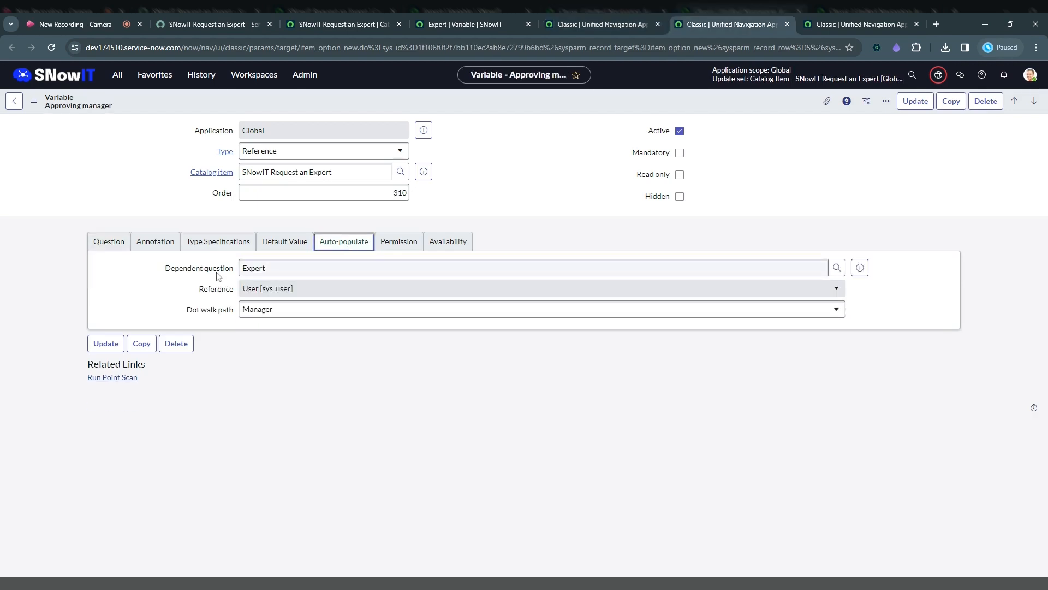
click(856, 24)
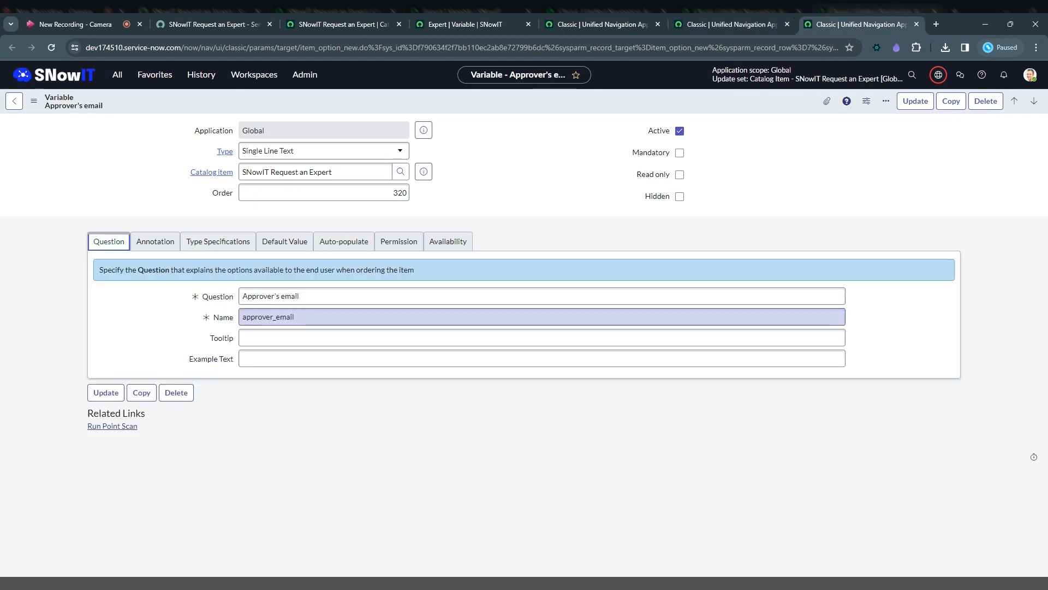
click(344, 242)
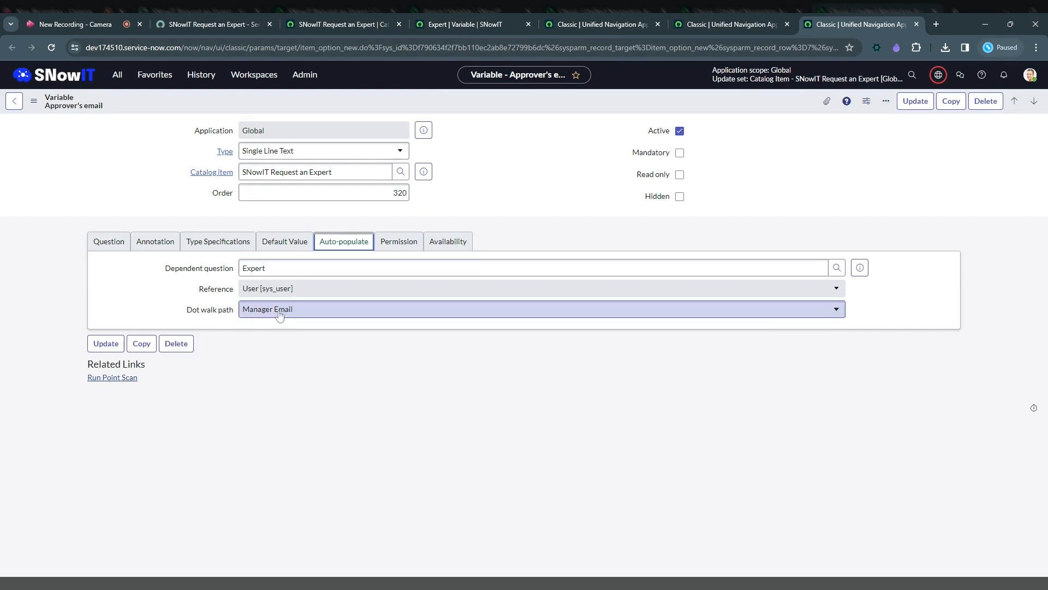
click(298, 310)
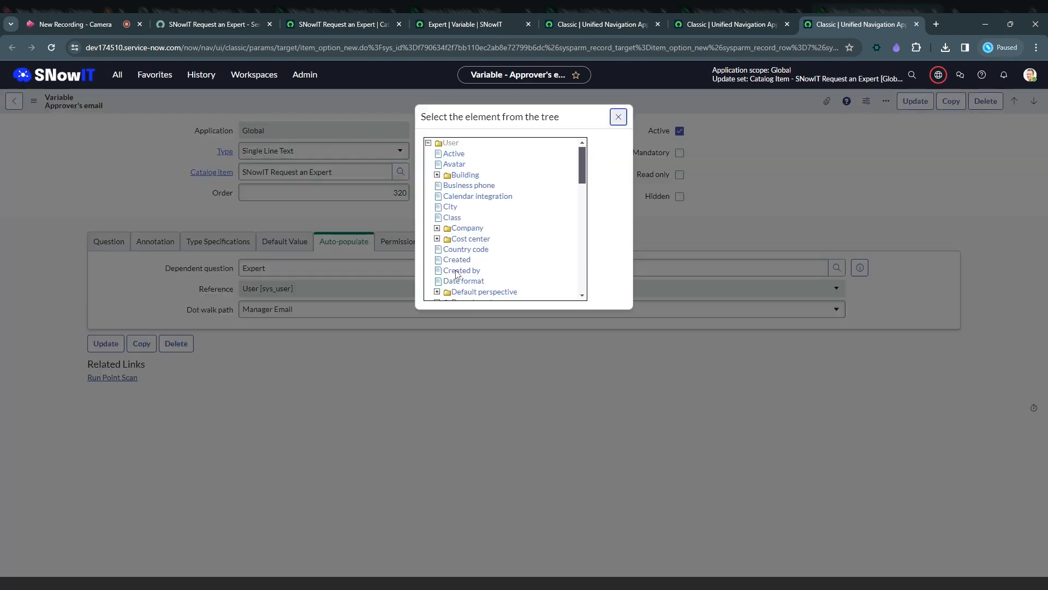
drag(580, 168, 571, 222)
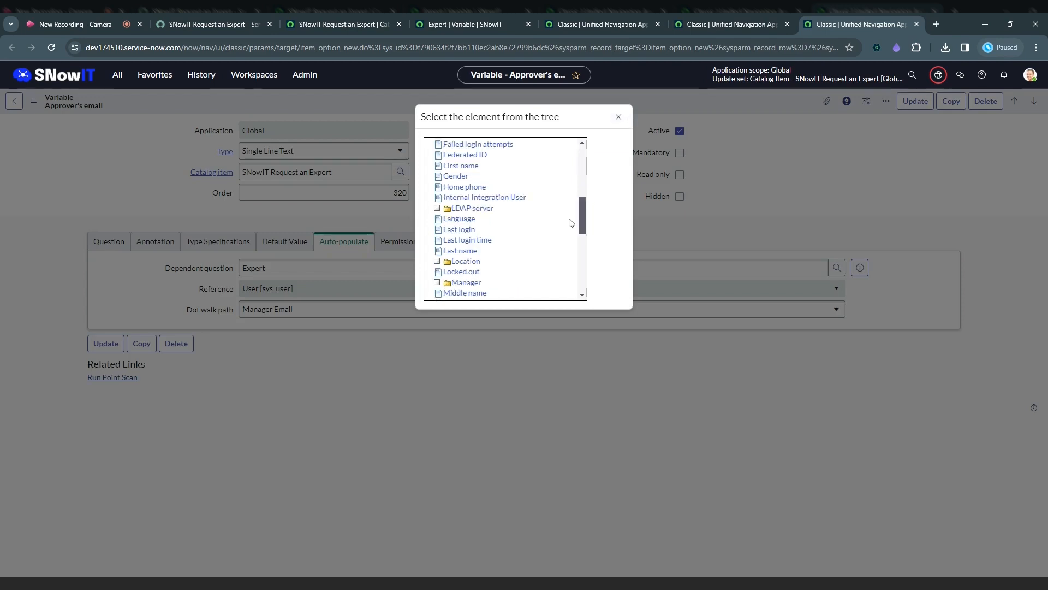
scroll(487, 226, down, 2)
click(444, 217)
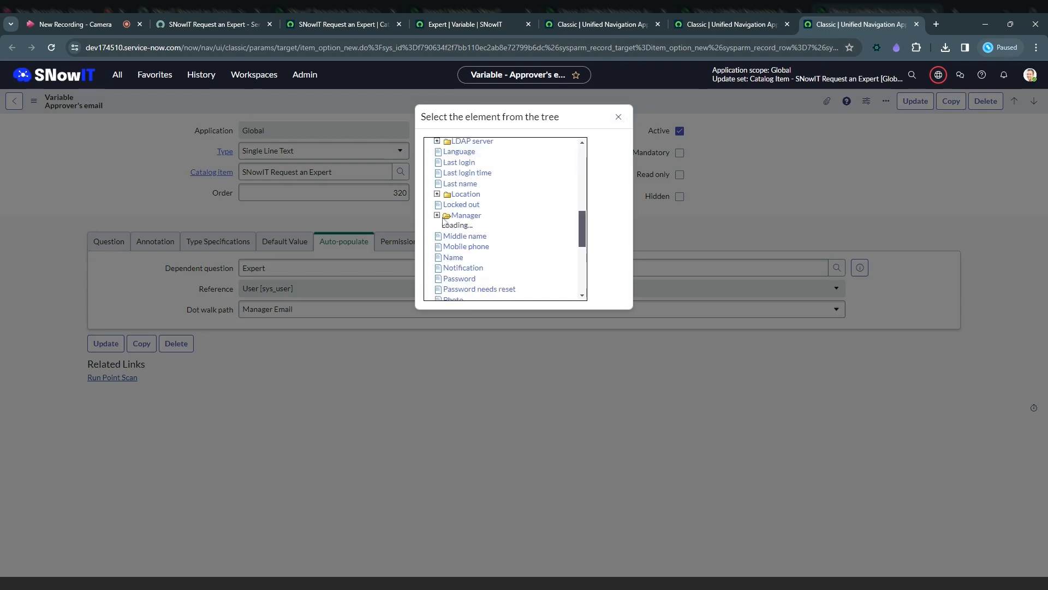
mouse_move(581, 192)
mouse_down()
mouse_move(580, 223)
mouse_move(579, 213)
mouse_up()
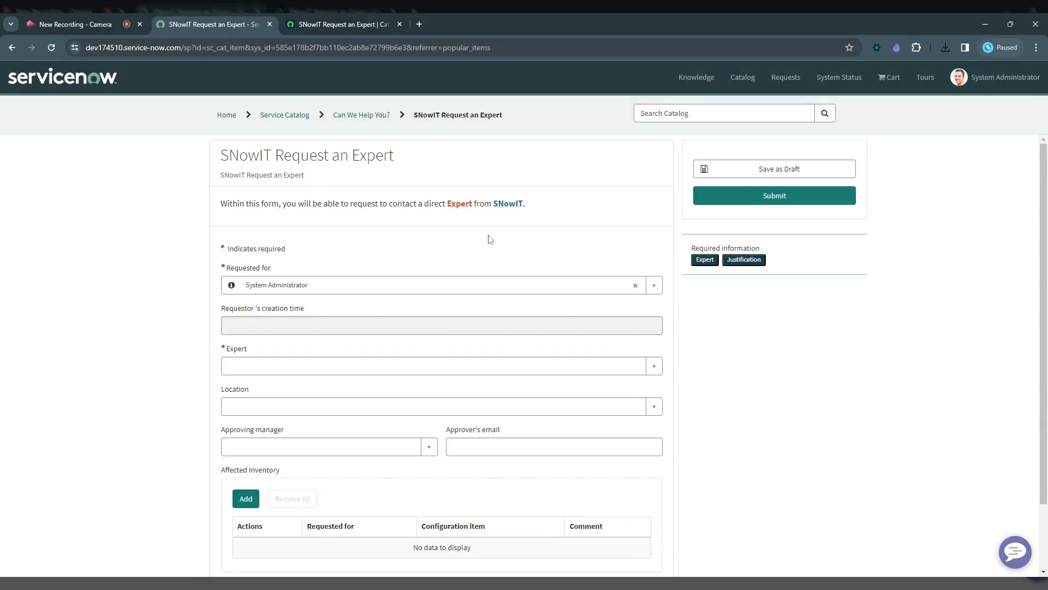
Choose an expert on the SNowIT Request an Expert portal form to test the auto-populated fields.
click(378, 361)
click(276, 429)
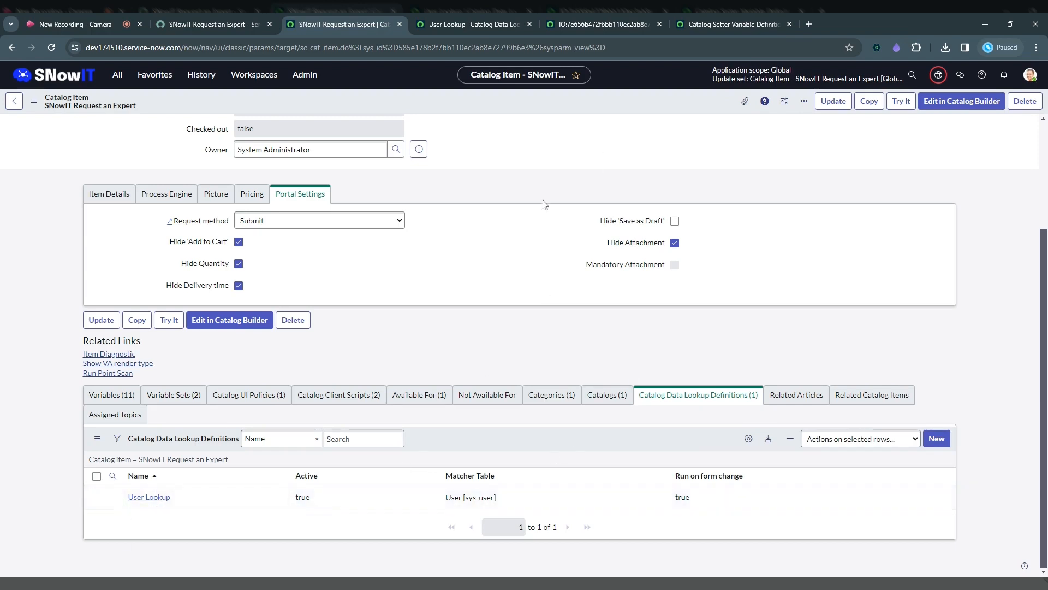
Review the User Lookup data lookup definition's matcher variable, including its requested_for source variable and matcher table field.
click(480, 22)
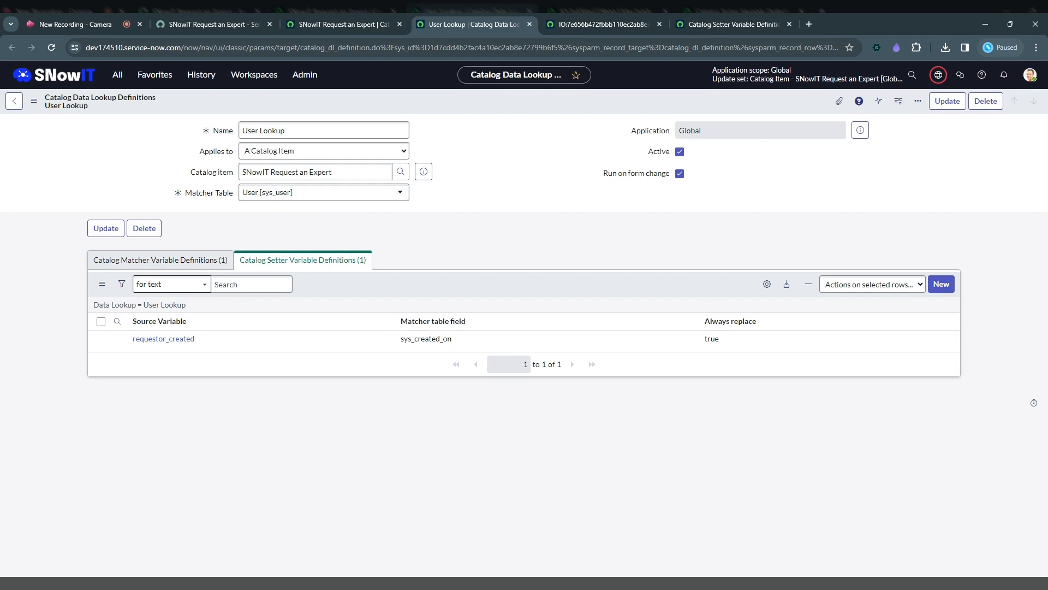
click(156, 261)
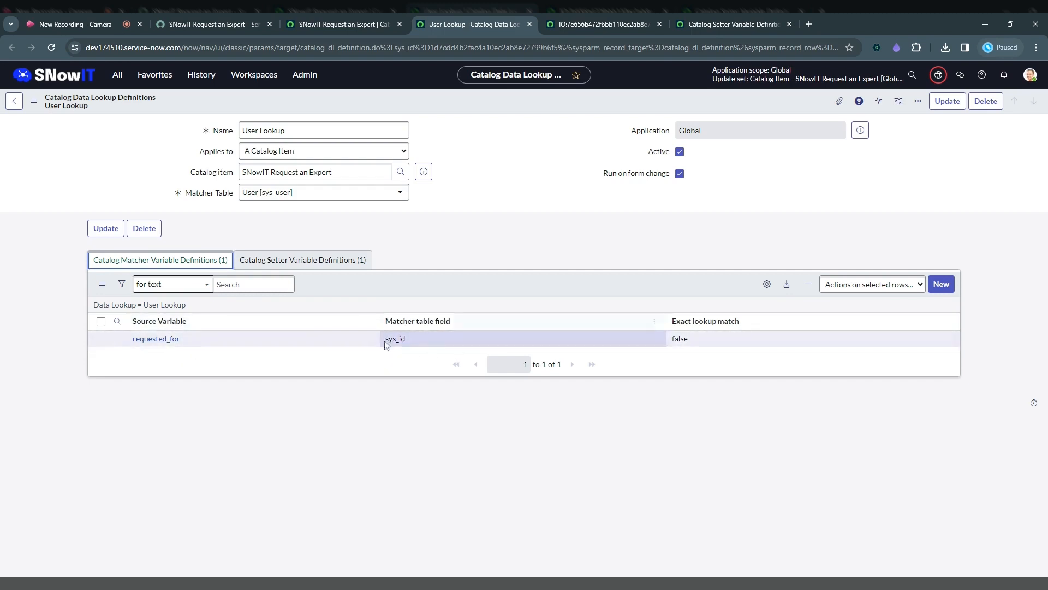
drag(187, 339, 131, 339)
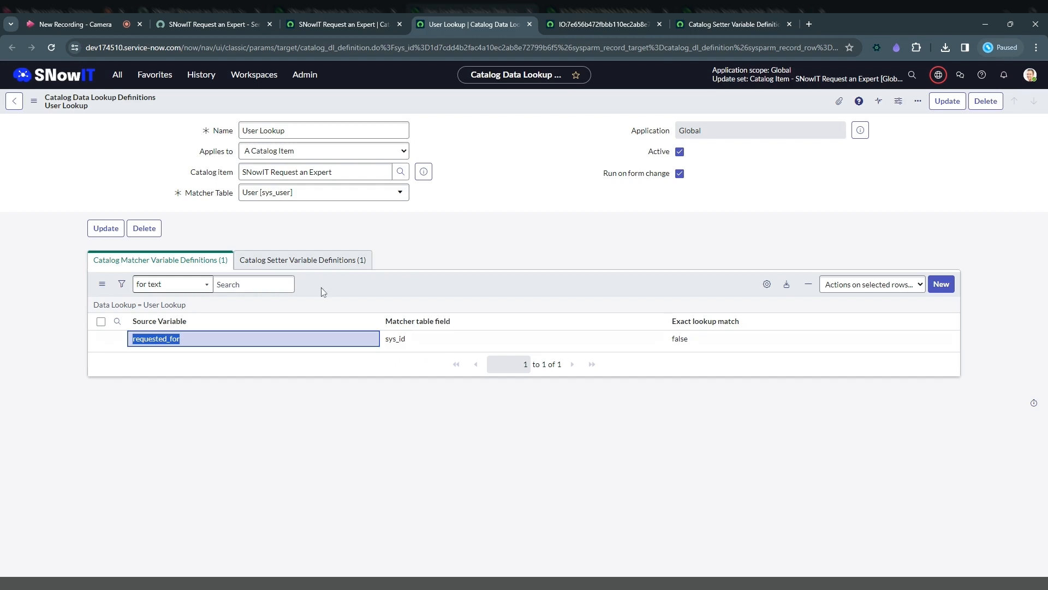
Review the User Lookup's setter variable definition, including its requestor_created source variable and matcher table field.
click(306, 260)
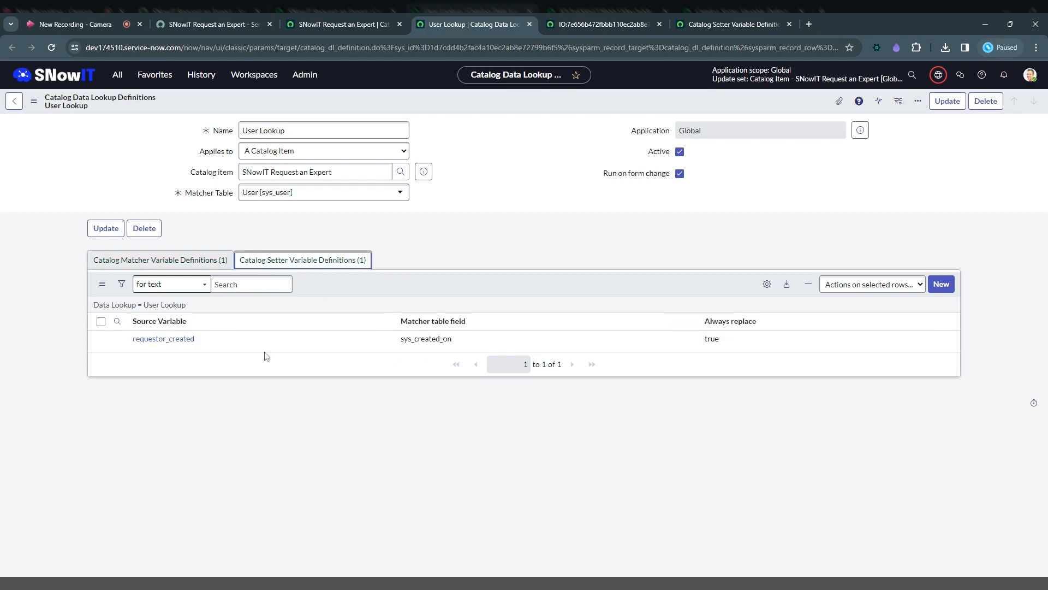
drag(266, 355, 136, 341)
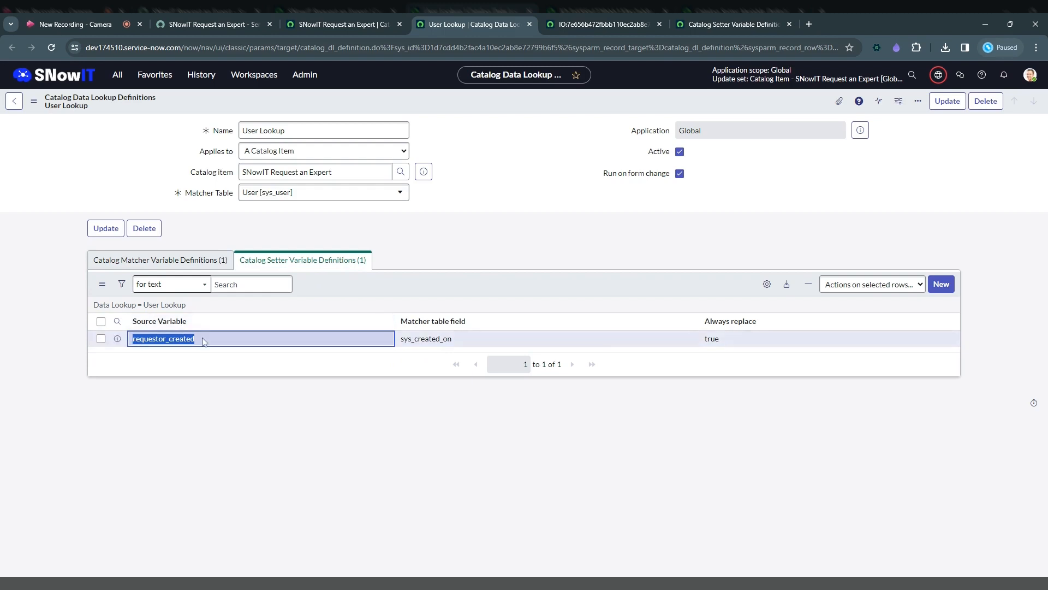
drag(455, 339, 440, 339)
double_click(440, 338)
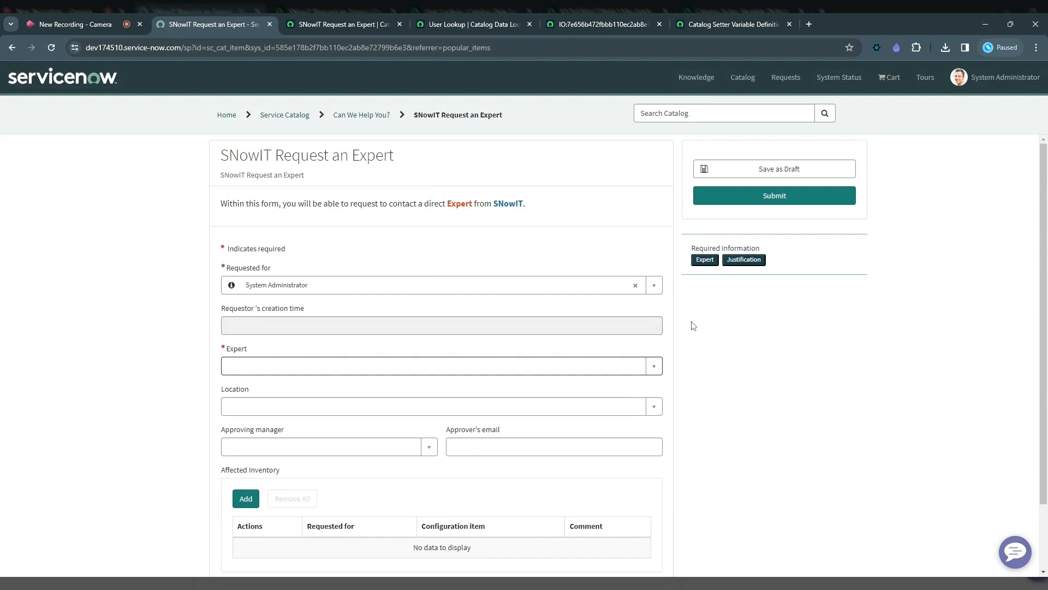
Replace the Requested for user on the portal form to test the data lookup on the requestor's creation time.
click(635, 285)
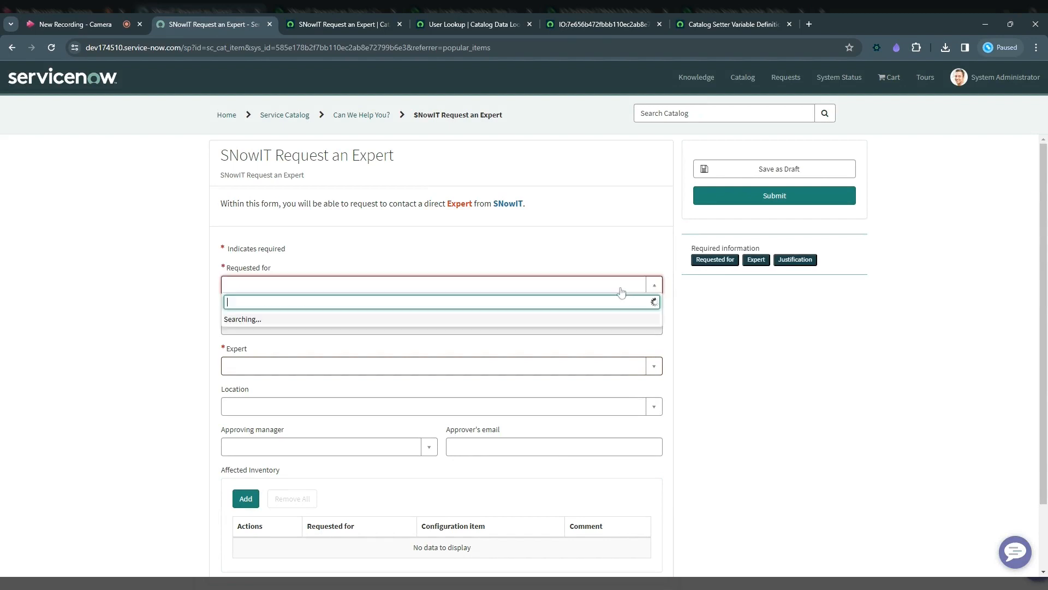
click(344, 350)
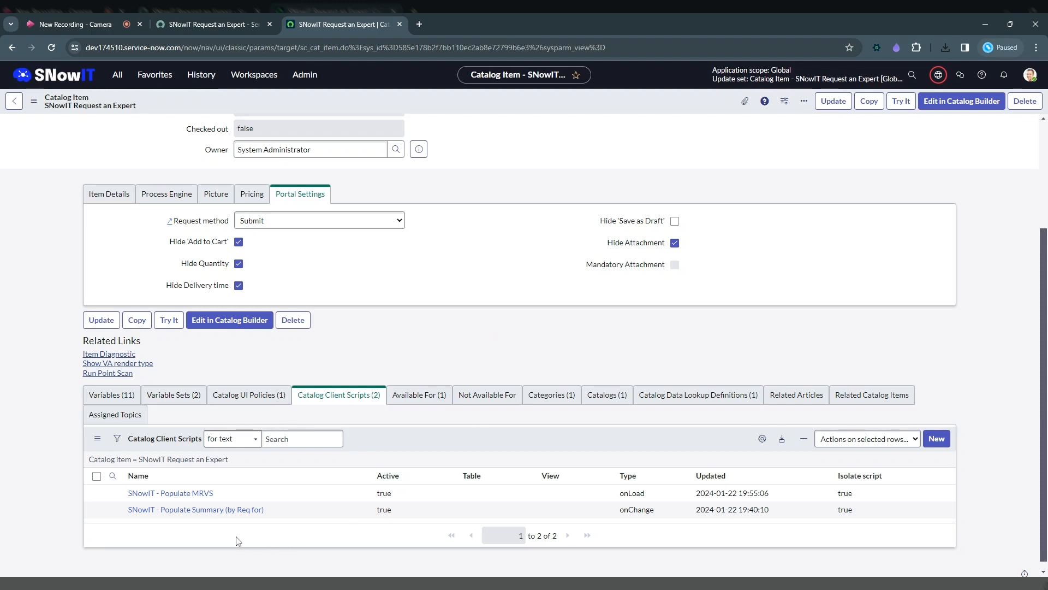
Open the SNowIT - Populate Summary (by Req for) client script in a separate tab and review its UI type, type and variable name.
ctrl+click(261, 511)
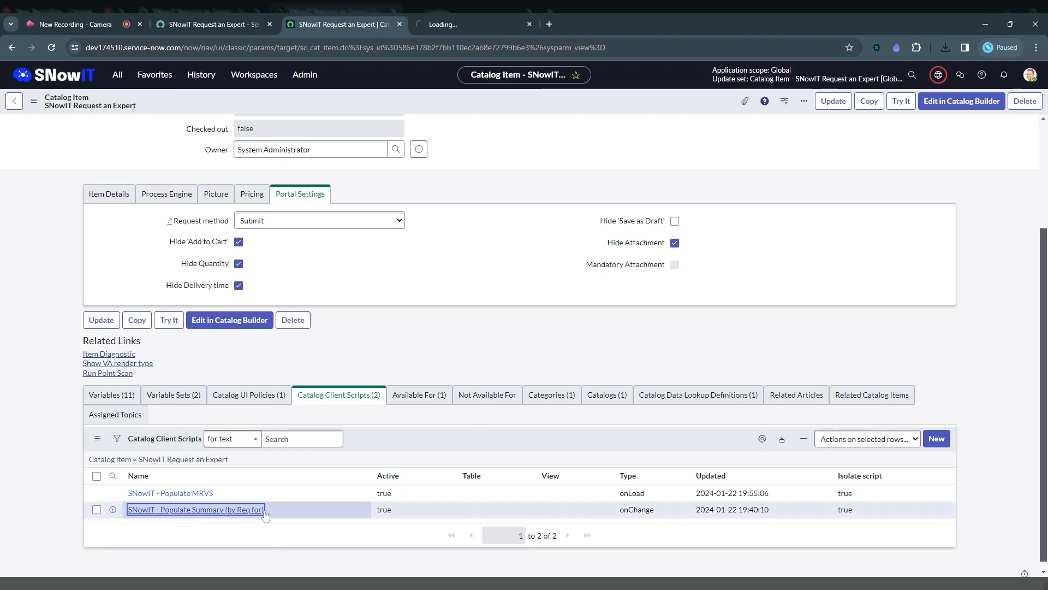
click(468, 24)
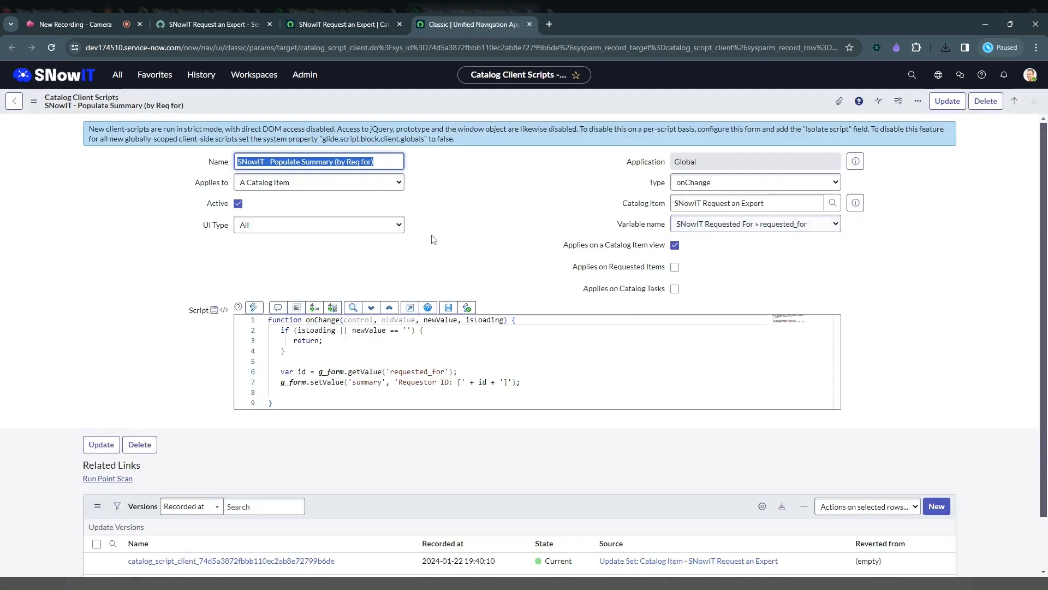
click(268, 231)
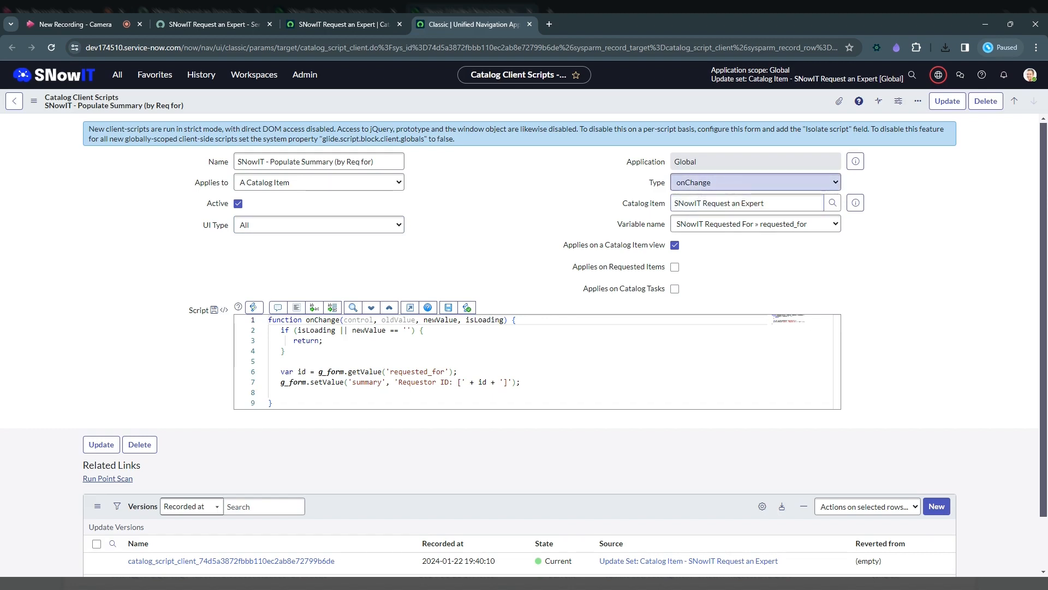
drag(358, 404, 377, 312)
click(760, 185)
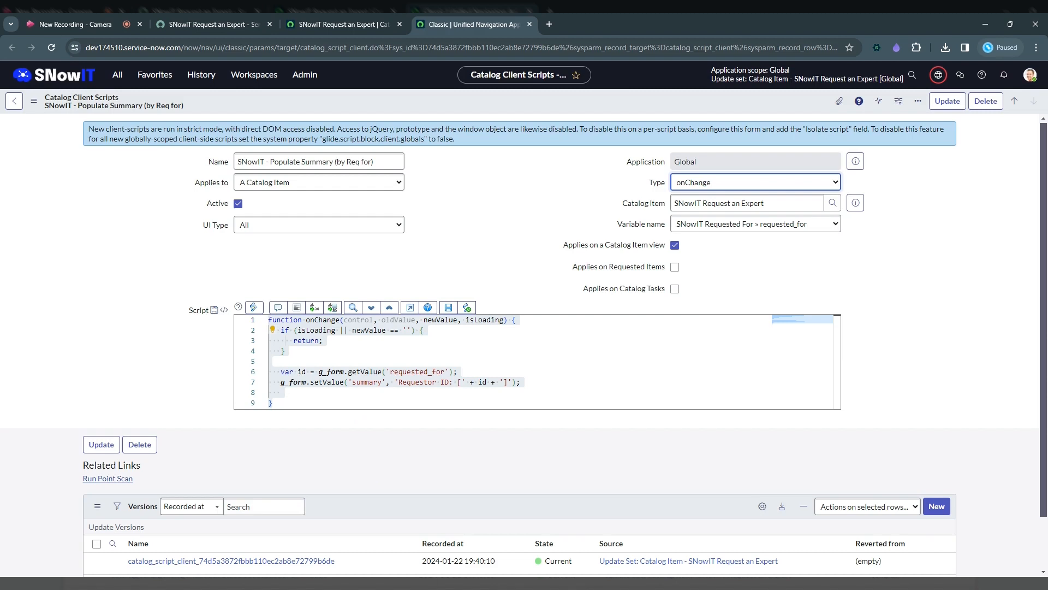
click(706, 258)
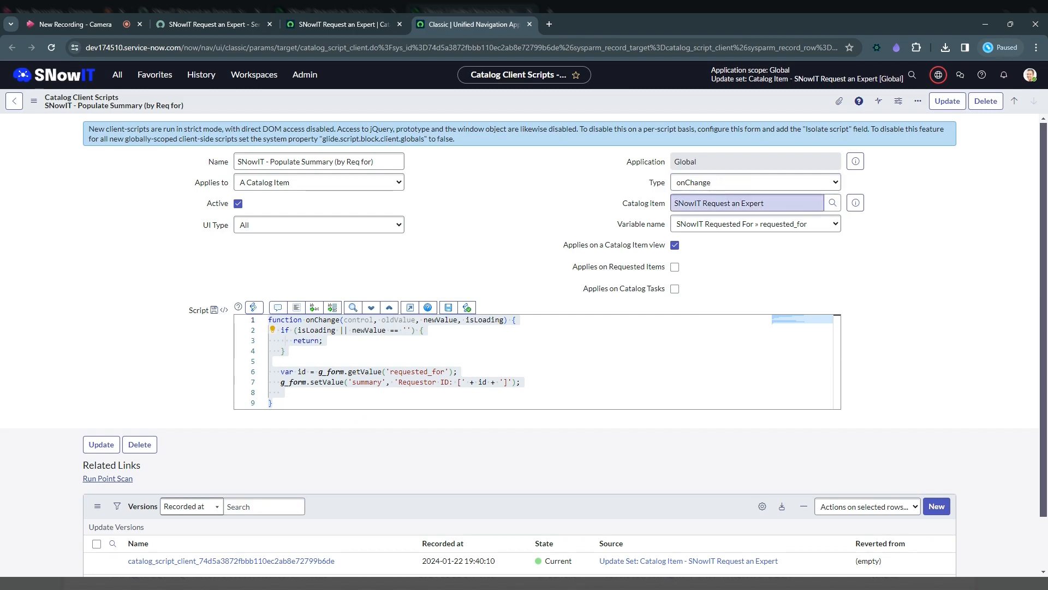
click(702, 225)
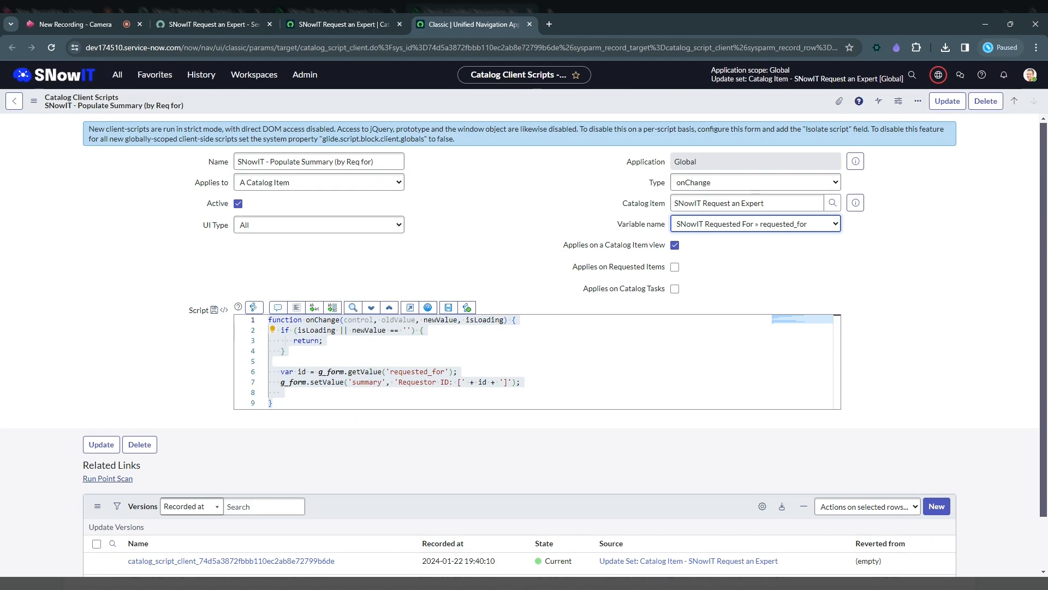
Examine how the onChange script reads requested_for into the id variable and writes it to the summary field.
click(286, 351)
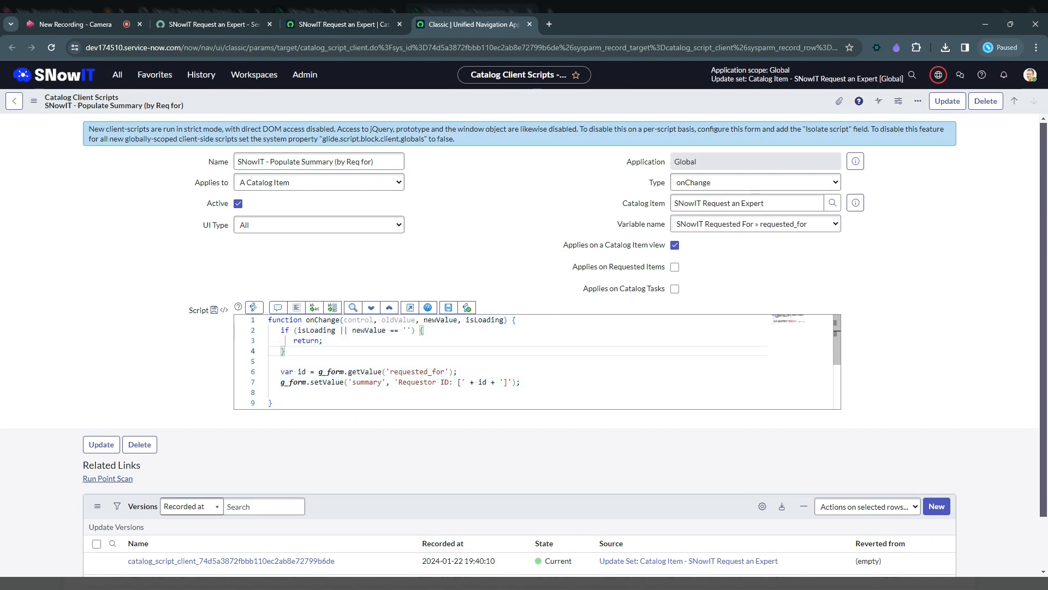
click(302, 371)
double_click(301, 371)
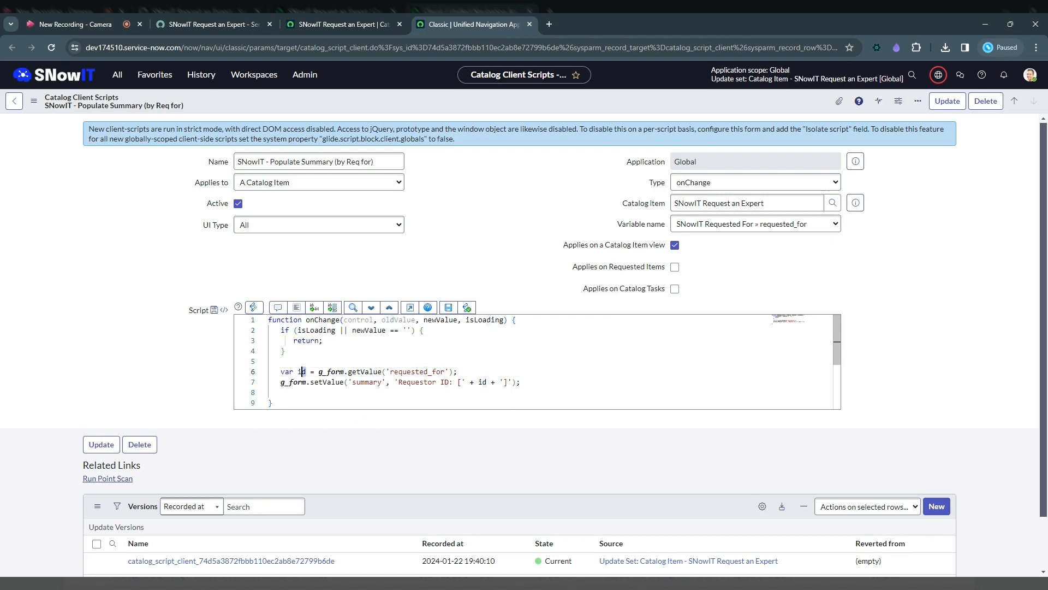
double_click(302, 371)
drag(390, 372, 445, 371)
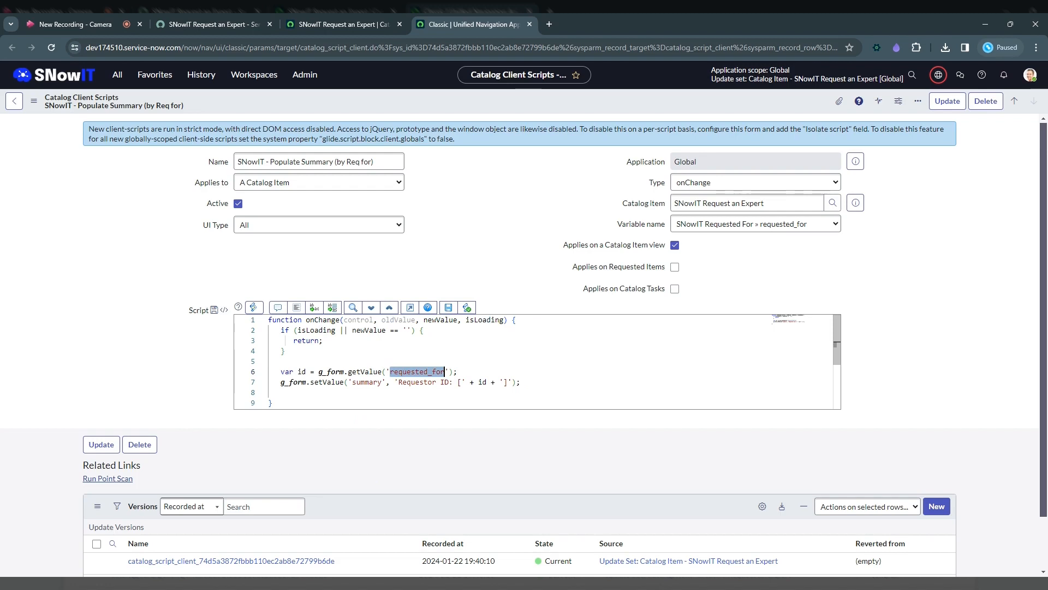
drag(381, 382, 353, 381)
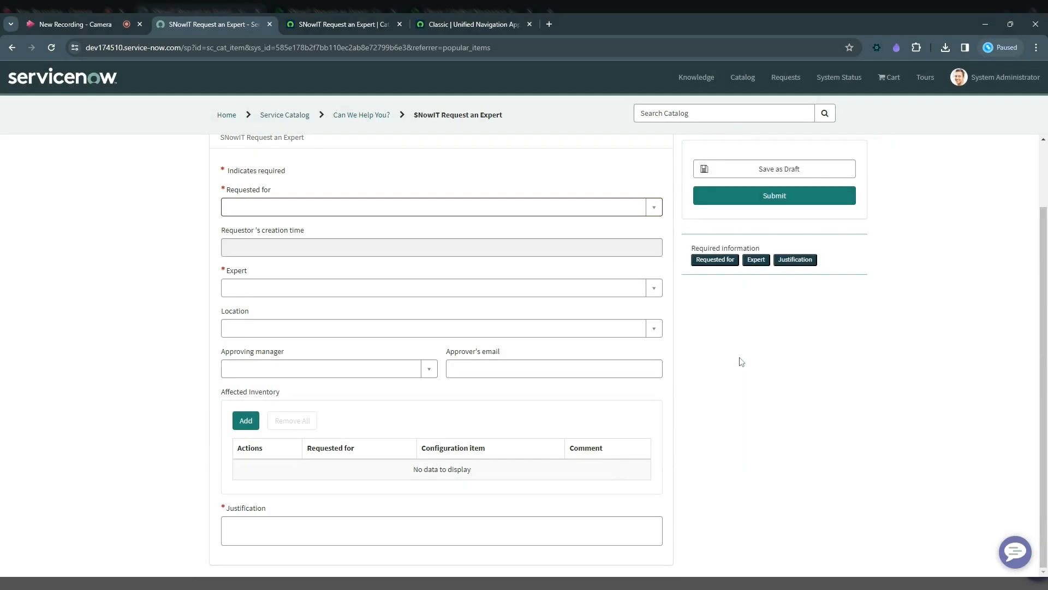
Select a user in Requested for on the portal form and check the Summary field's requestor ID.
click(385, 206)
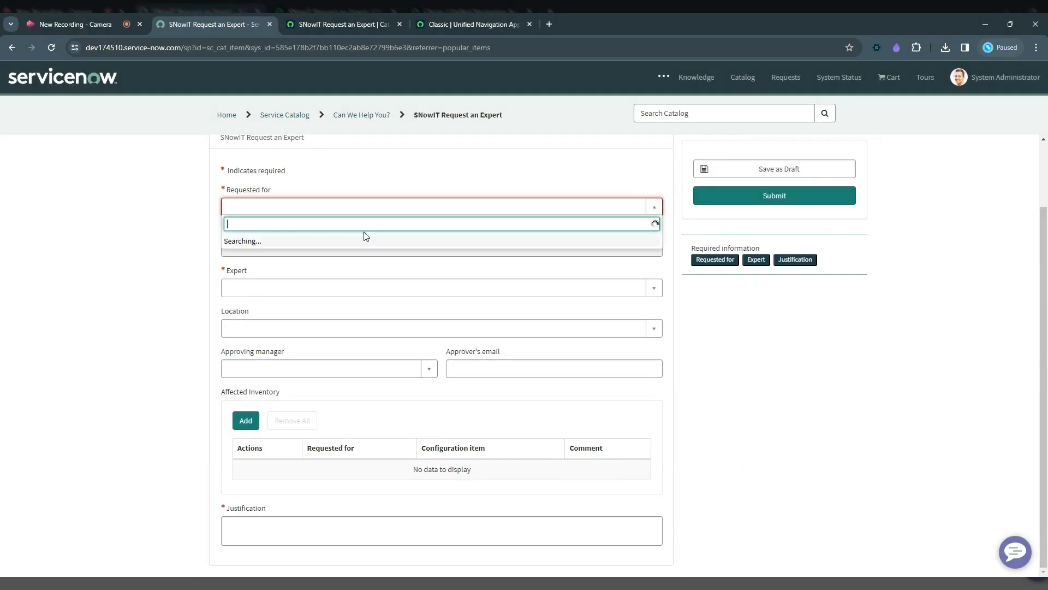
click(331, 272)
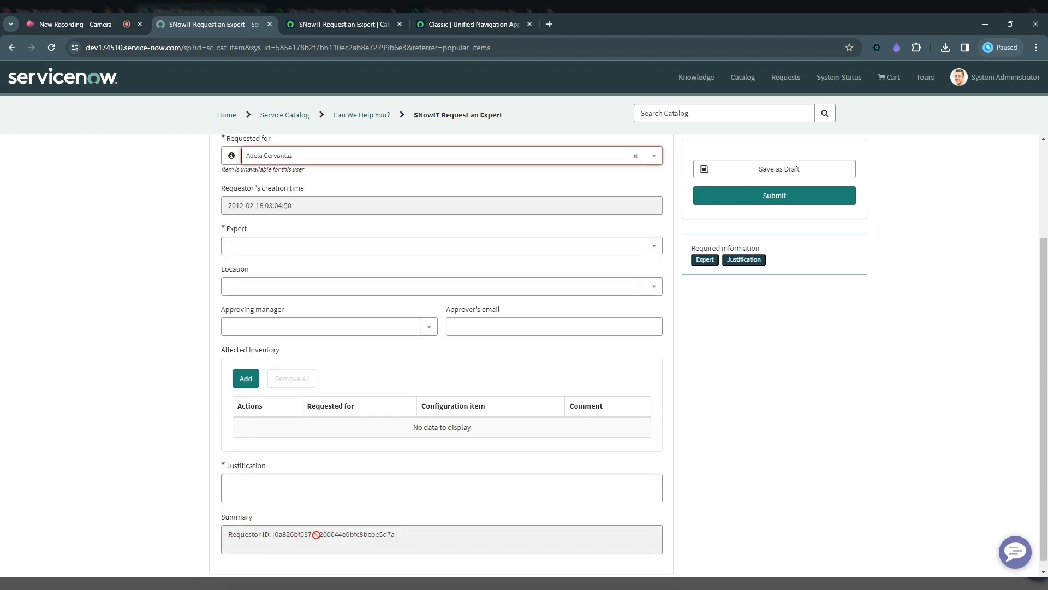
triple_click(316, 535)
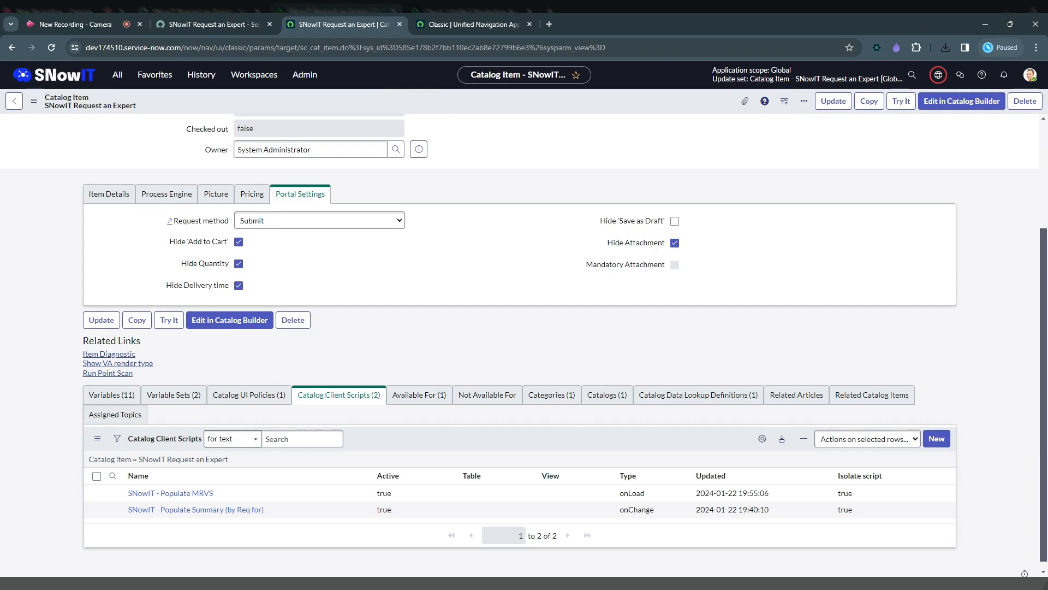
Open the SNowIT - Populate MRVS client script in a separate tab and examine its this.cat_g_form assignment in the onLoad function.
middle_click(180, 493)
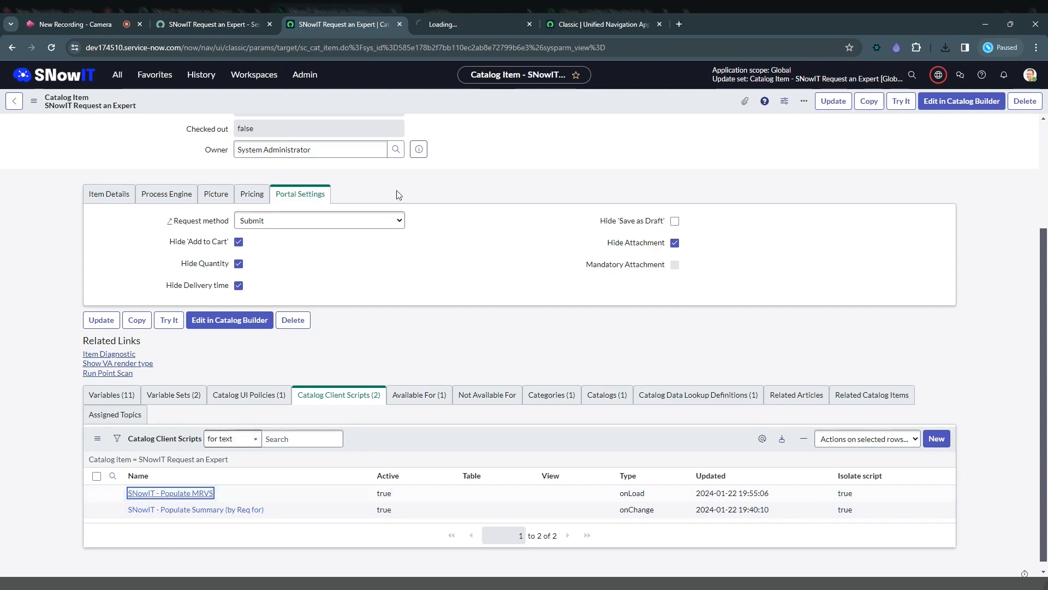
click(475, 24)
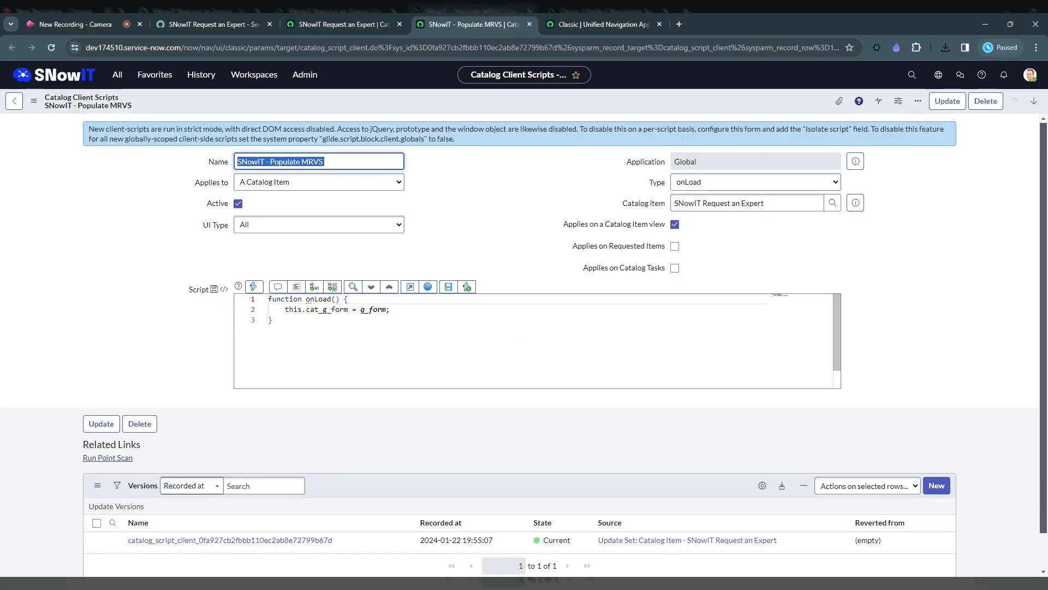
mouse_move(938, 75)
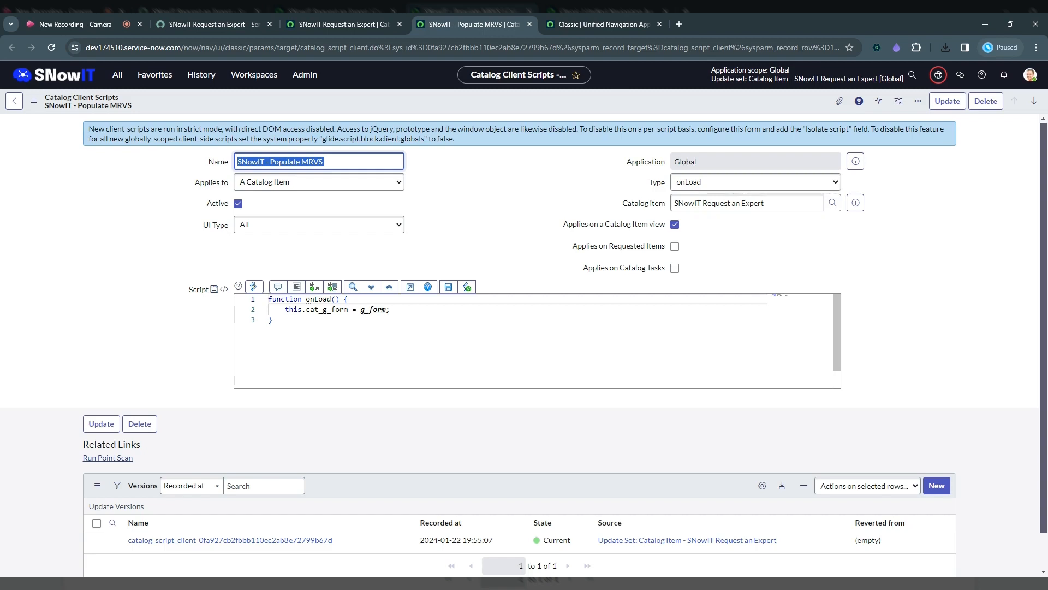
double_click(327, 309)
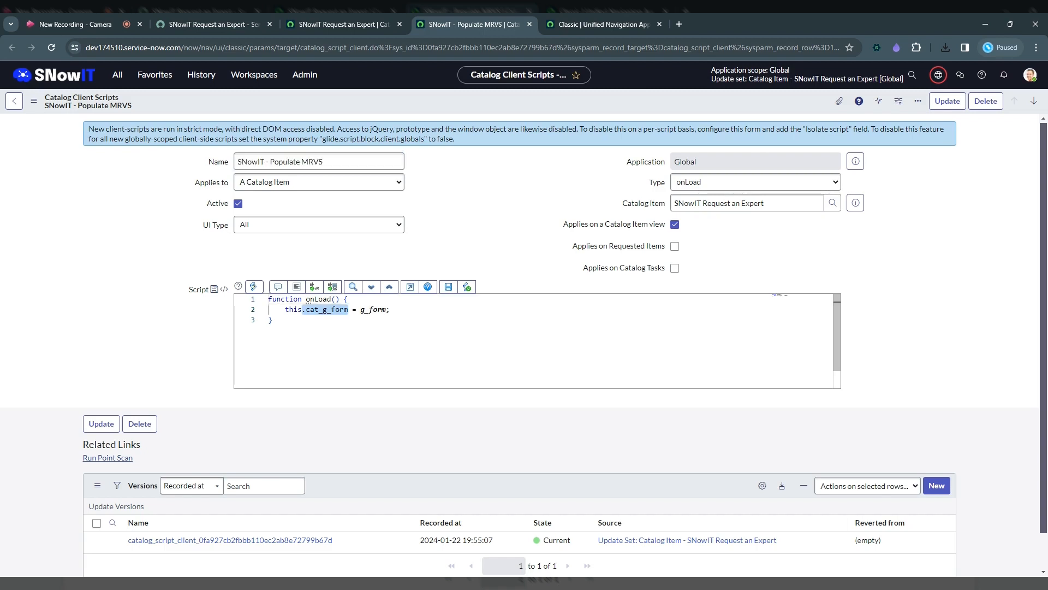
drag(277, 309, 306, 310)
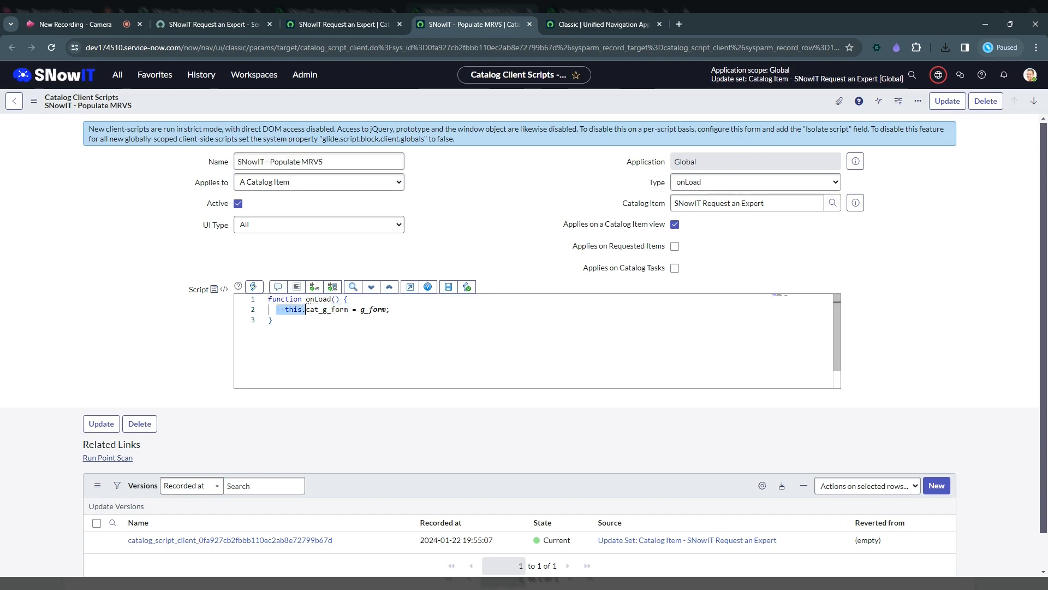
Examine the cat_g_form property and its this prefix on line 2 of the SNowIT - Populate MRVS script.
click(272, 320)
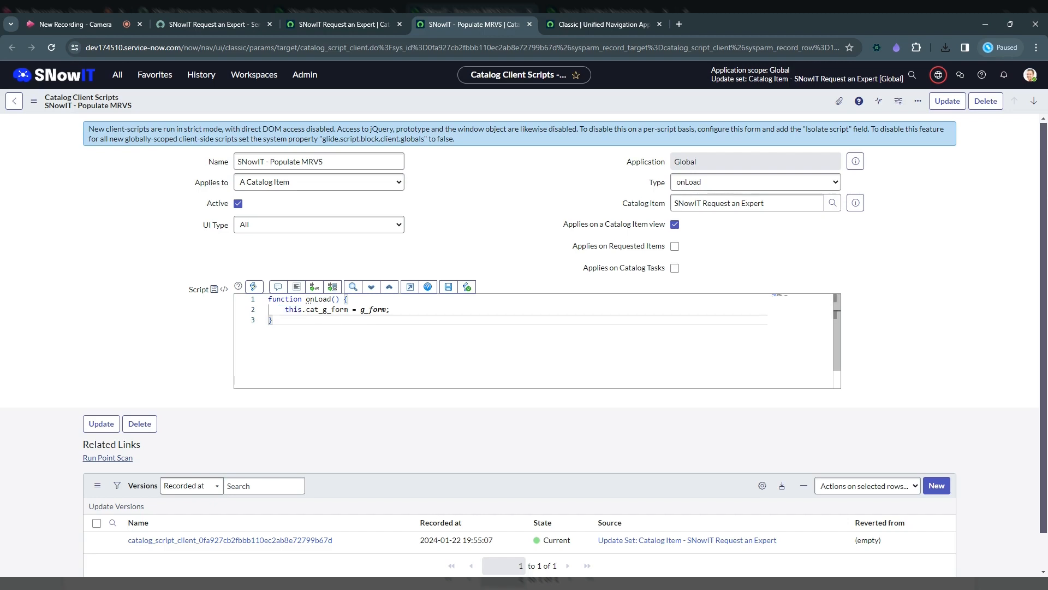
double_click(307, 309)
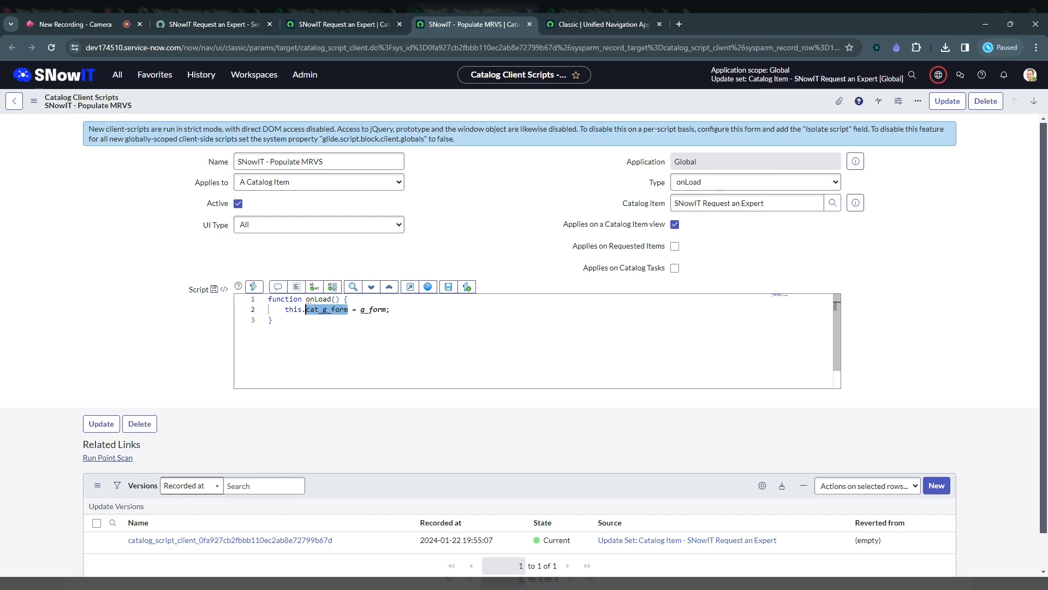
drag(306, 309, 303, 310)
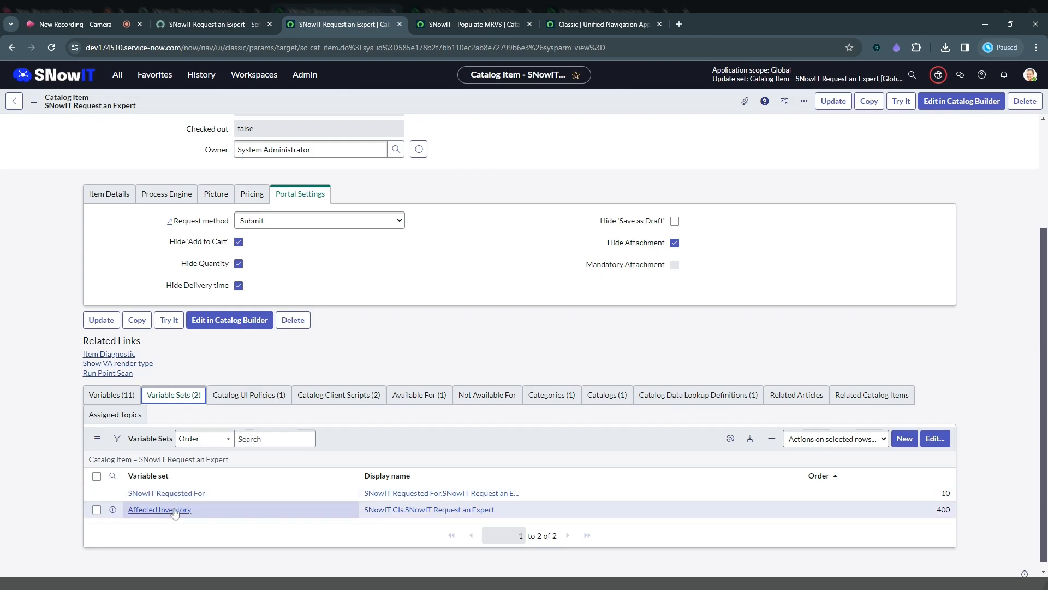
Open the Affected Inventory variable set and its SNowIT - Populate User client script in separate tabs.
ctrl+click(175, 510)
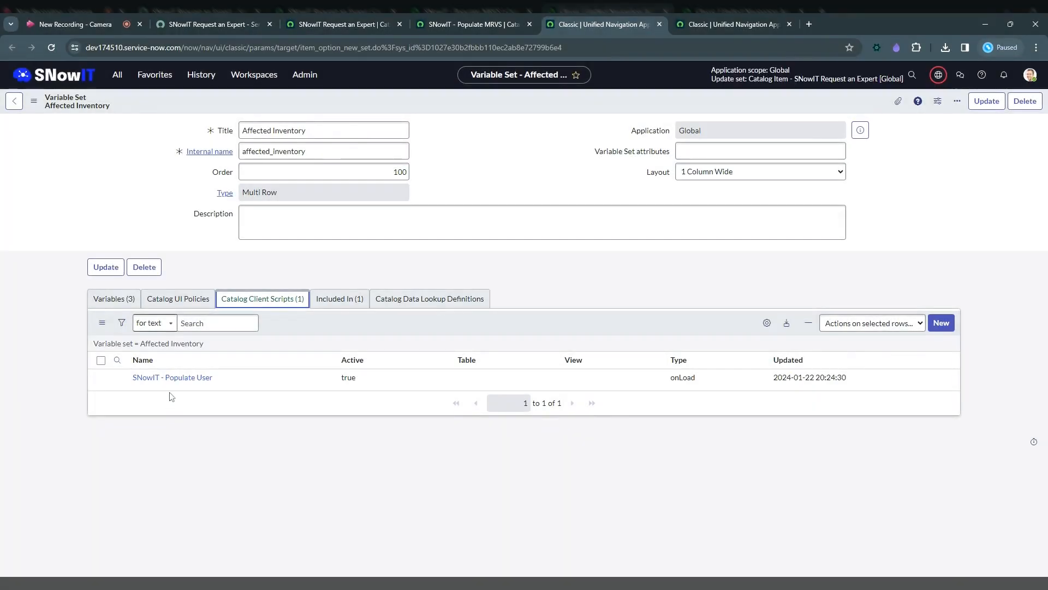
ctrl+click(170, 380)
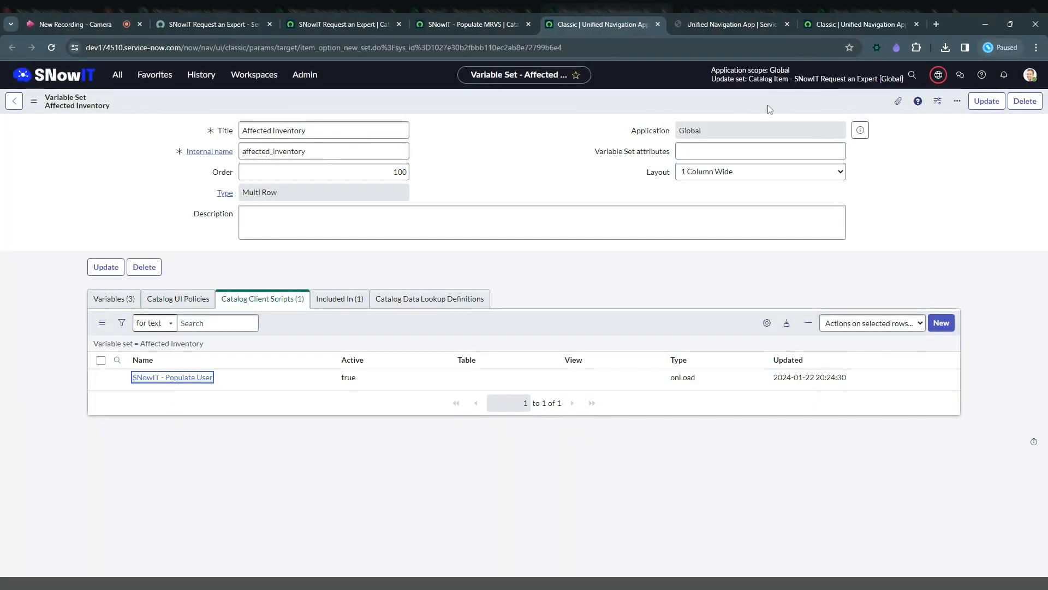
click(731, 25)
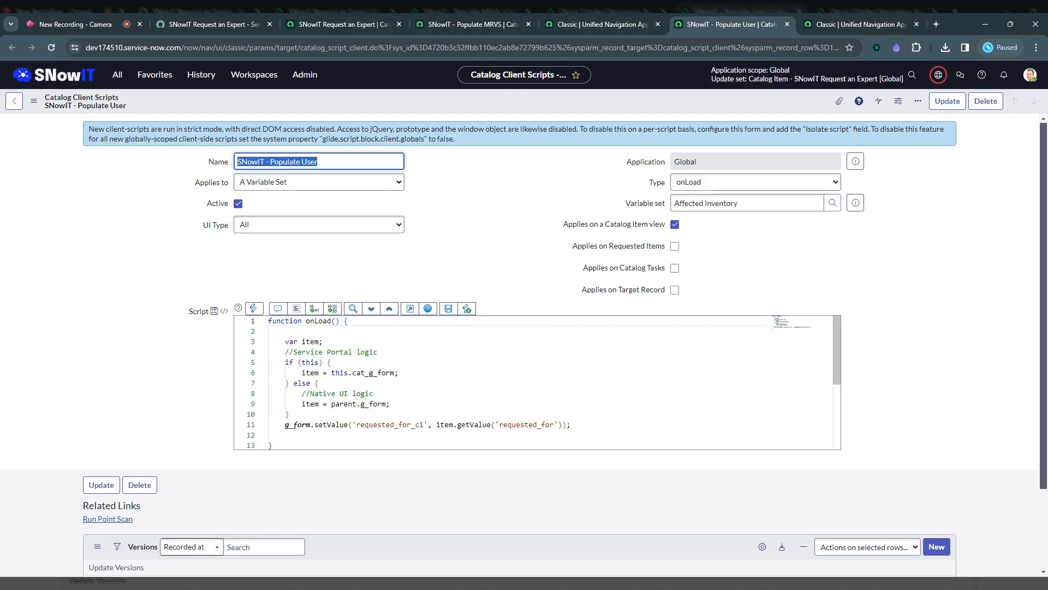
Examine how the onLoad script assigns this.cat_g_form to item and reads requested_for from it to set requested_for_ci.
drag(393, 373, 352, 372)
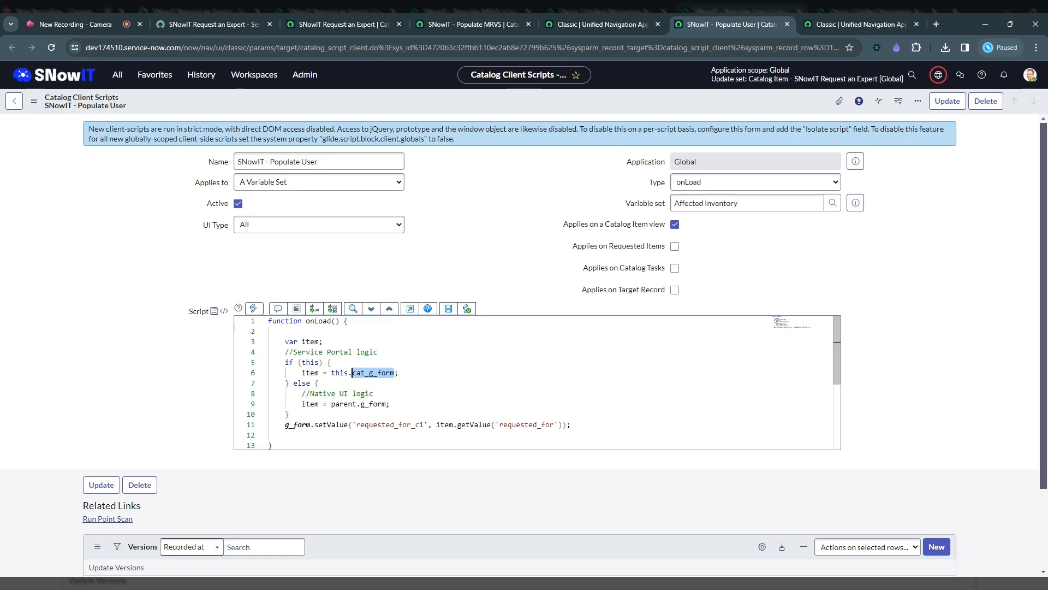
click(399, 373)
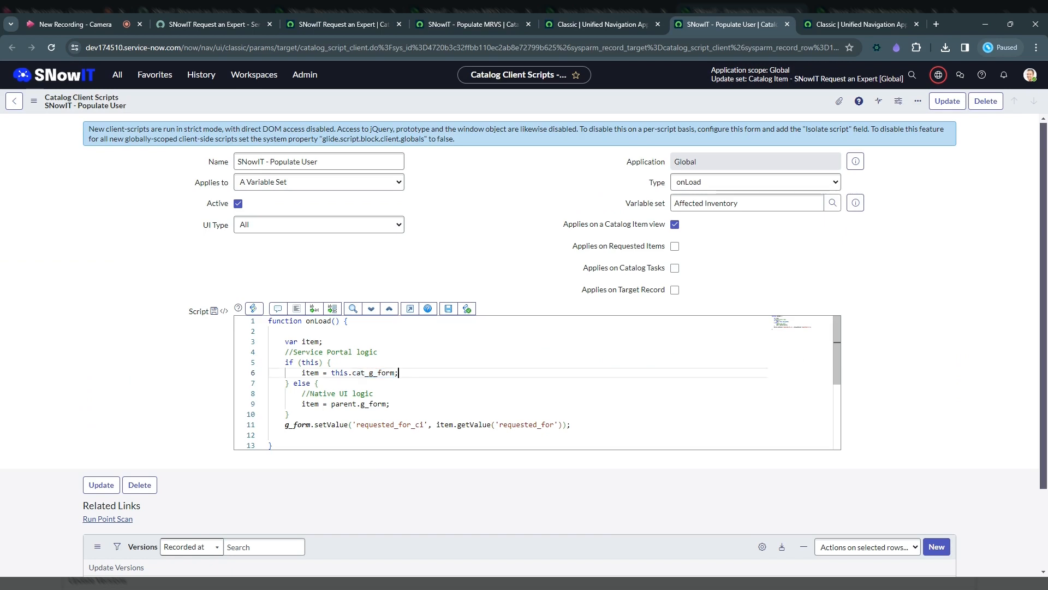
drag(400, 373, 302, 373)
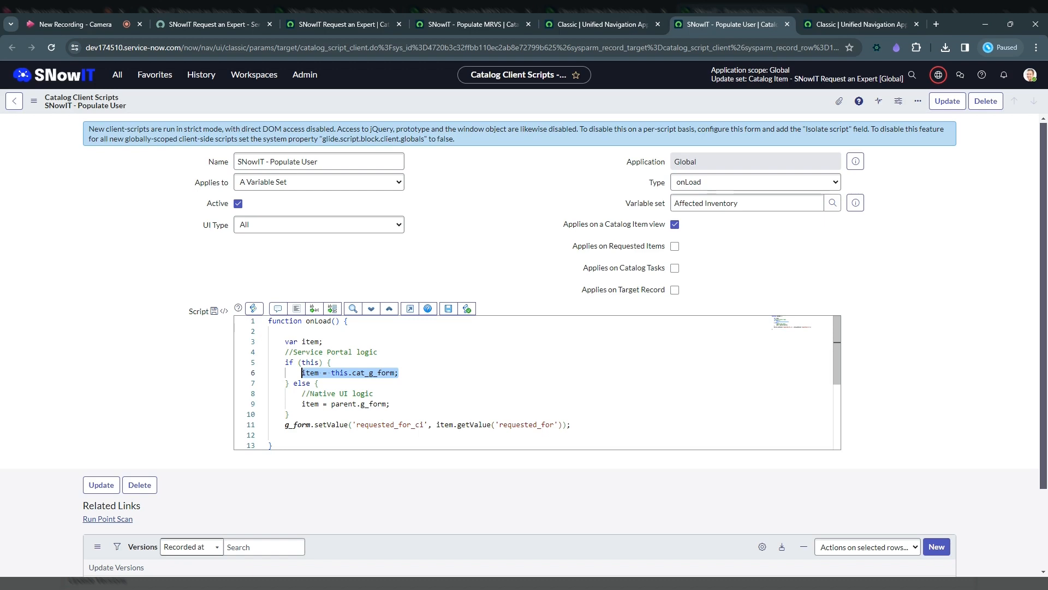
drag(566, 425, 436, 425)
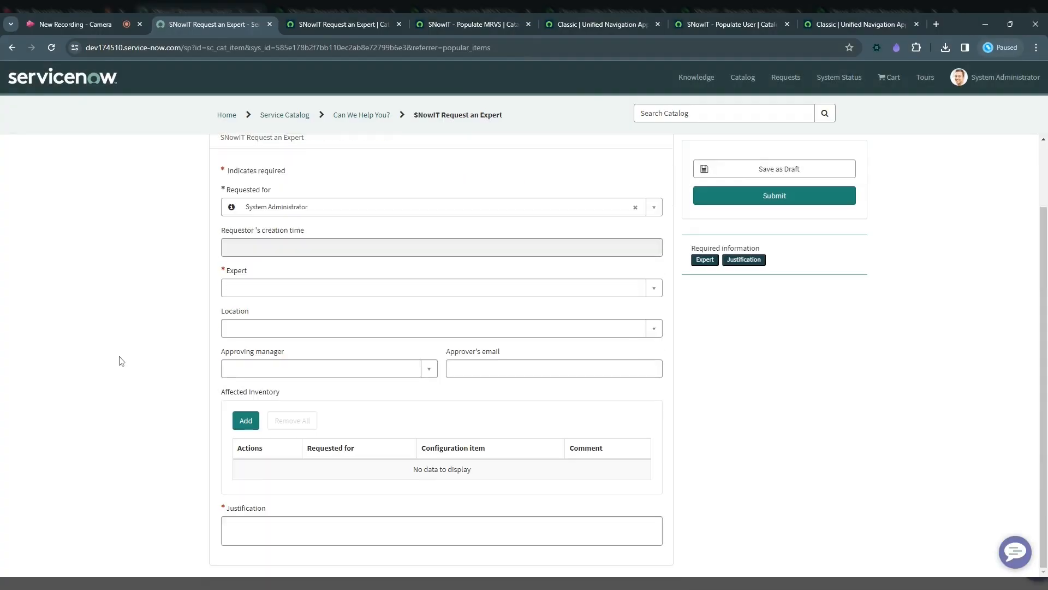
Check the Requested for field in the portal form's Affected Inventory Add Row dialog, and cancel without adding a row.
click(246, 424)
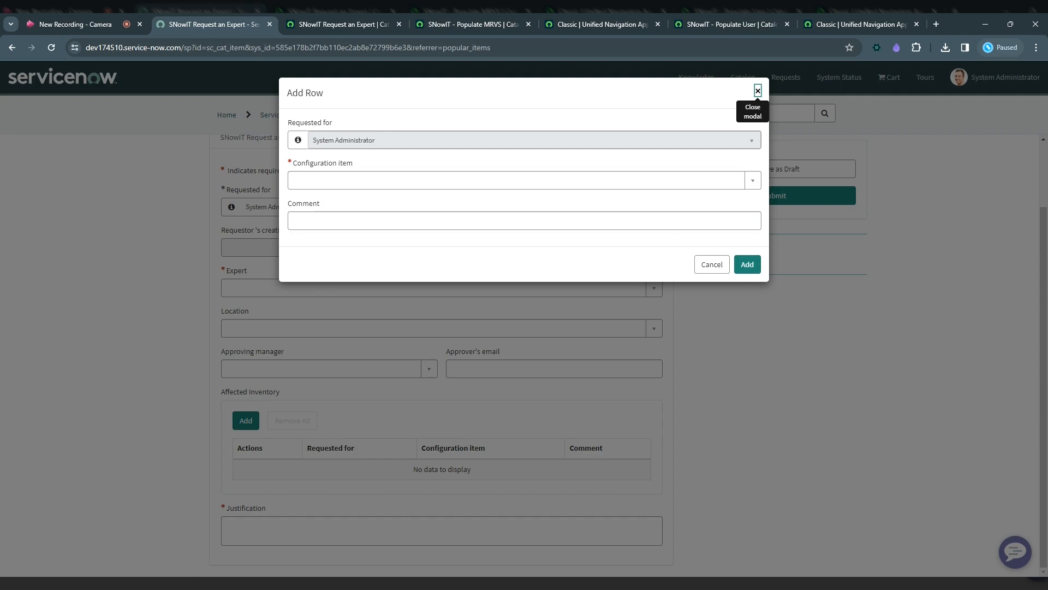
click(712, 264)
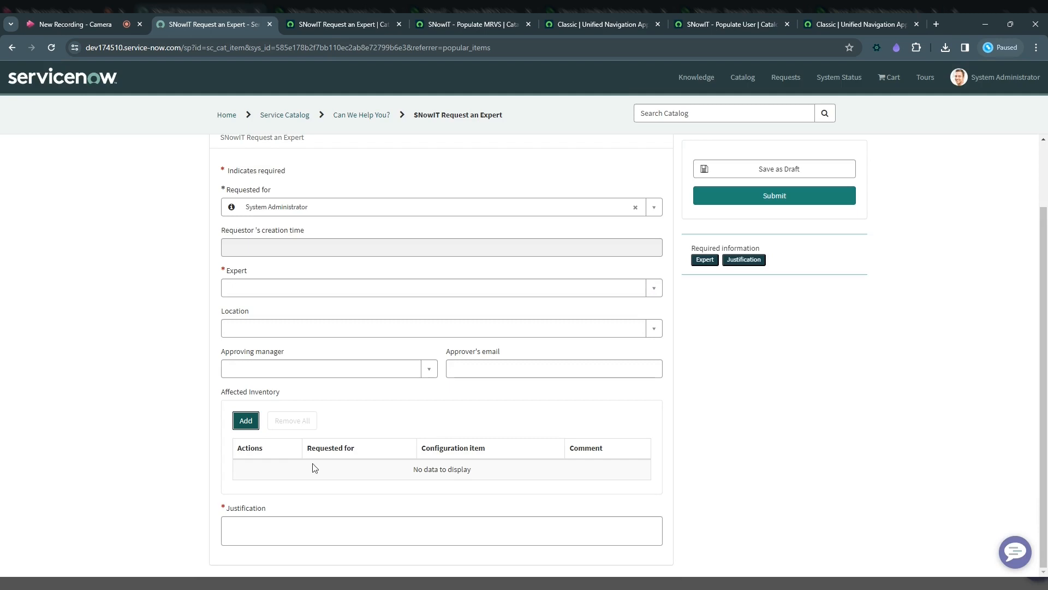
drag(314, 468, 239, 448)
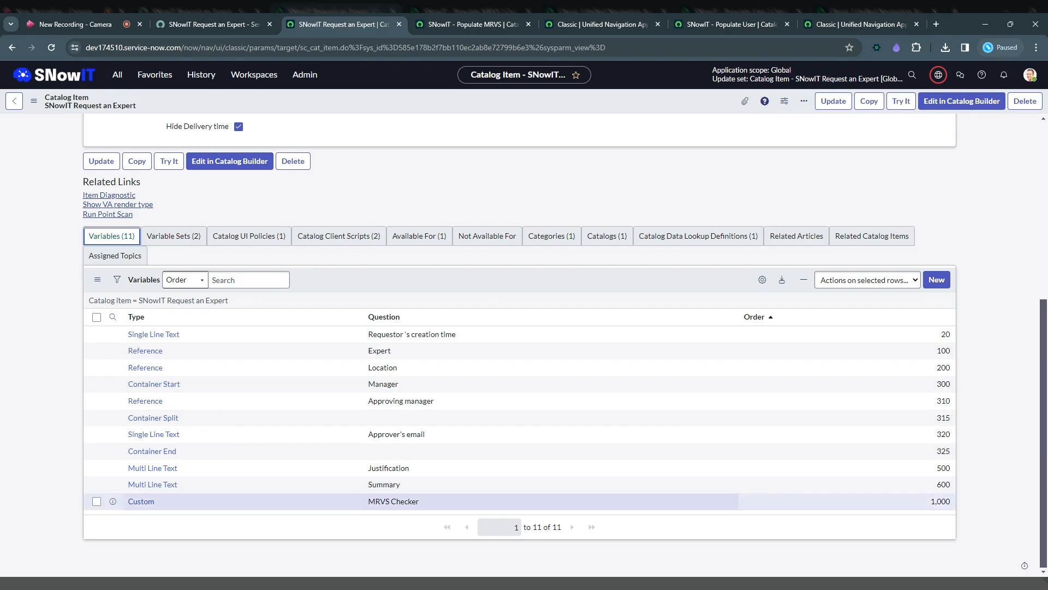
Open the catalog item's MRVS Checker variable and review its question and type specifications.
click(140, 503)
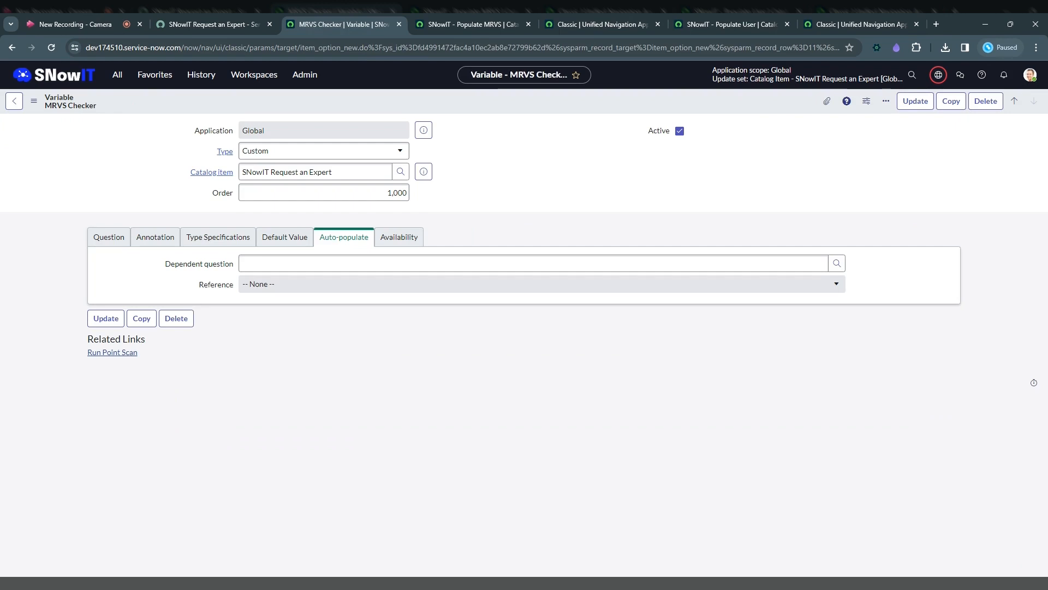
click(109, 237)
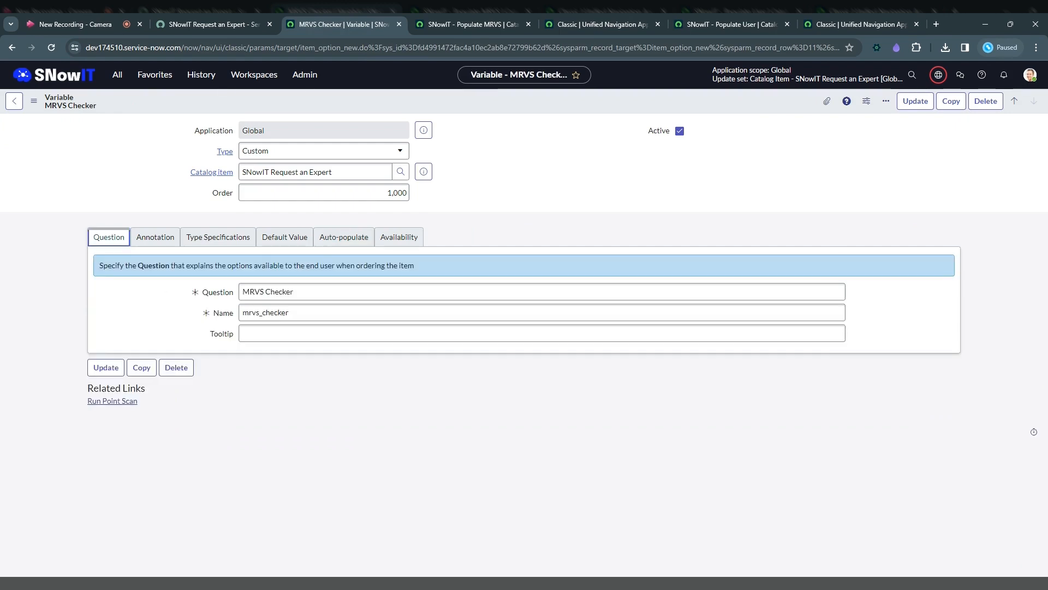
click(209, 242)
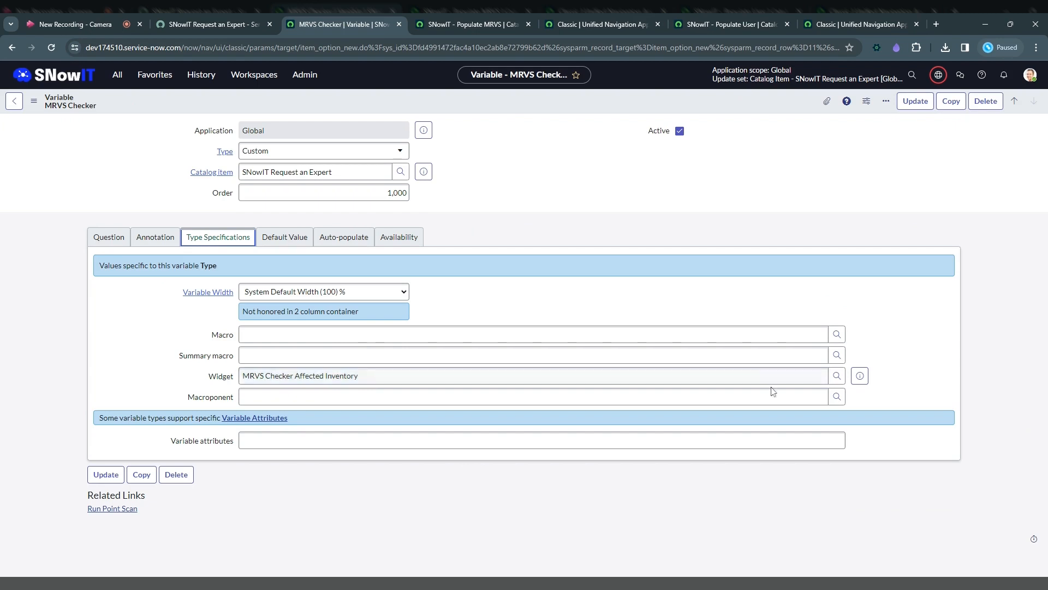
Open the MRVS Checker Affected Inventory widget and examine how its client controller gets g_form from $scope.page.
click(861, 376)
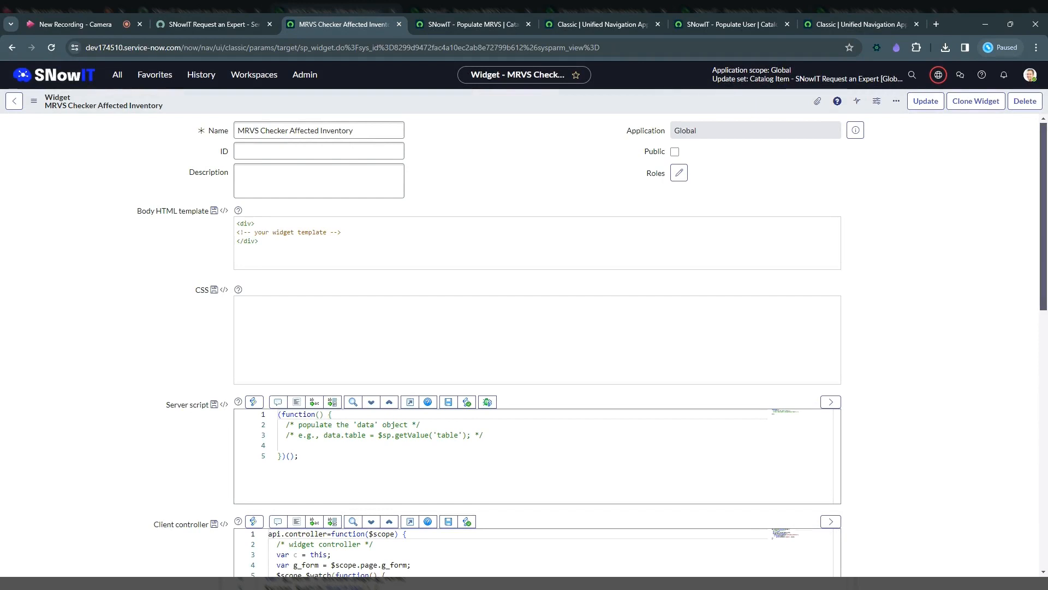
scroll(158, 387, down, 4)
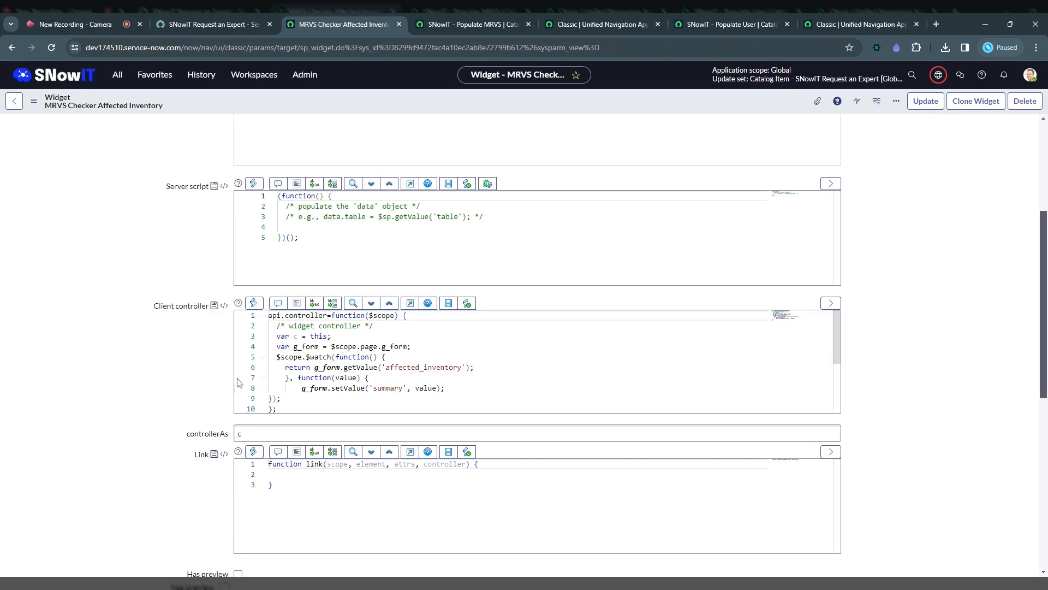
click(357, 346)
double_click(355, 346)
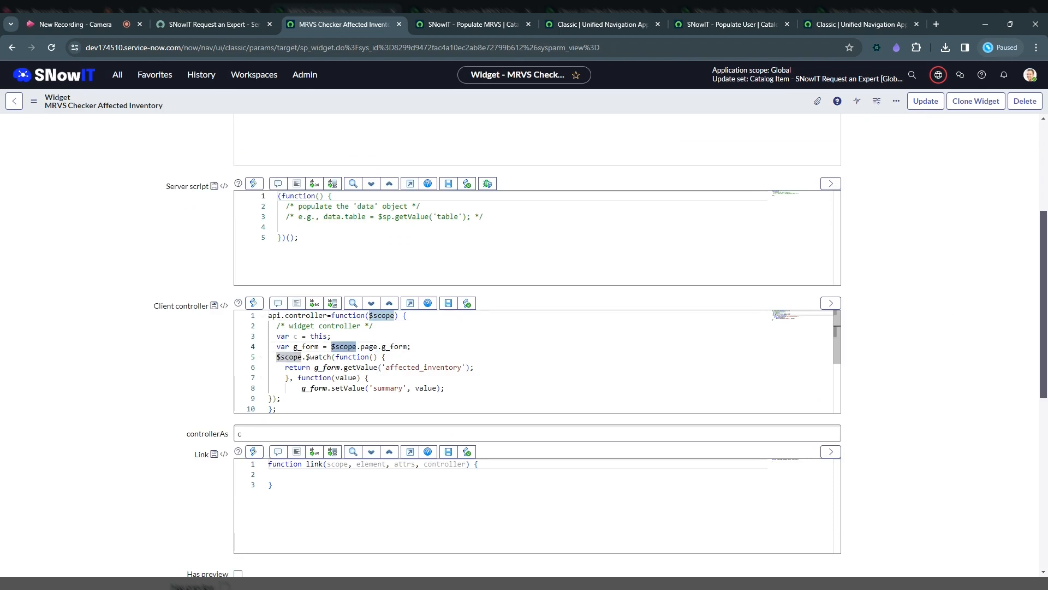
double_click(383, 316)
drag(394, 316, 369, 316)
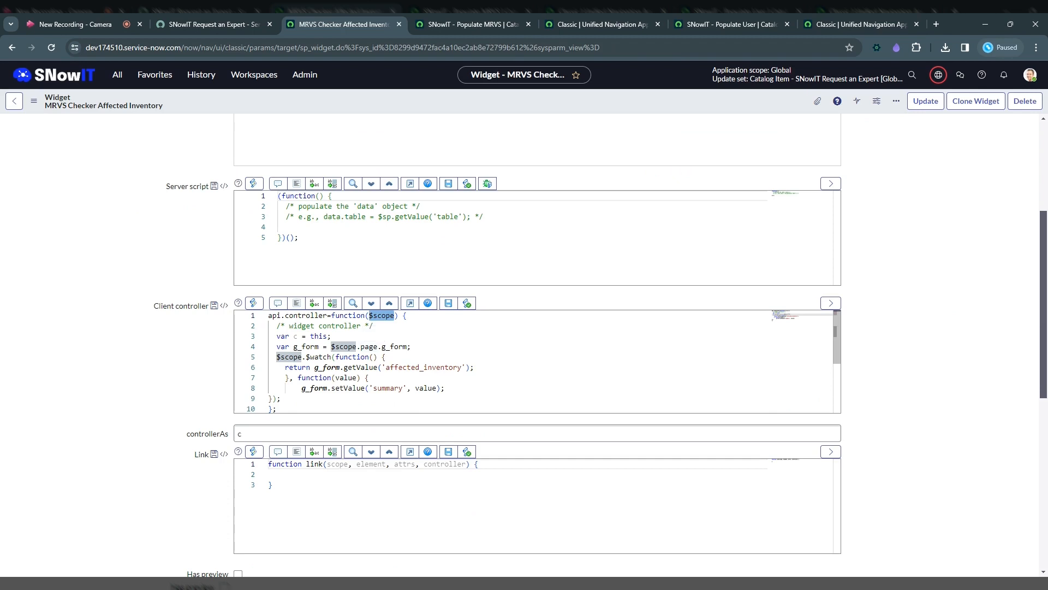
double_click(373, 347)
click(382, 347)
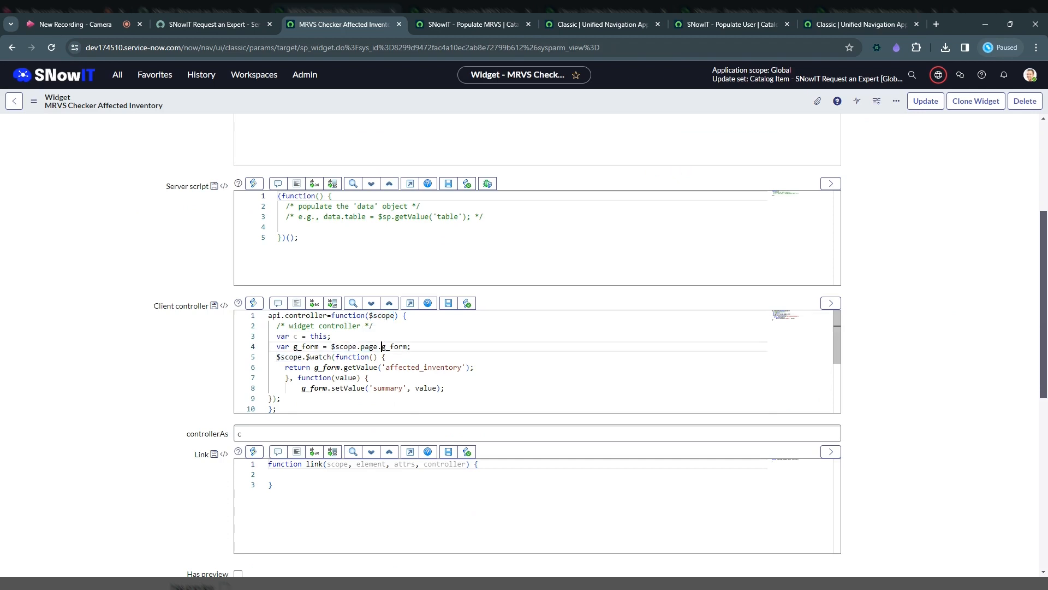
drag(382, 346, 407, 347)
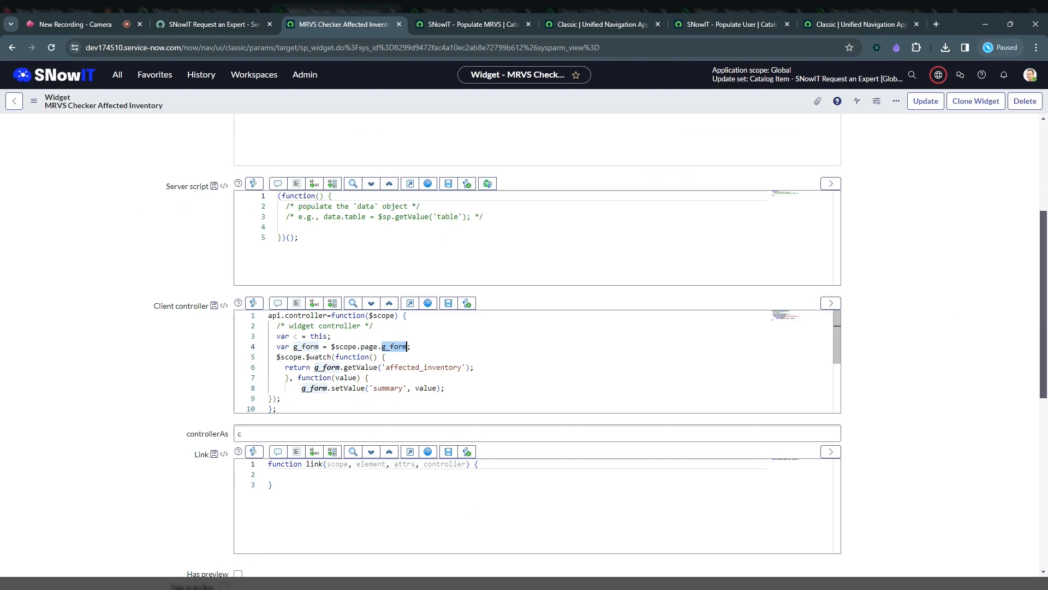
Examine the controller's $watch function on affected_inventory and the setValue call for the summary field.
drag(307, 356, 332, 356)
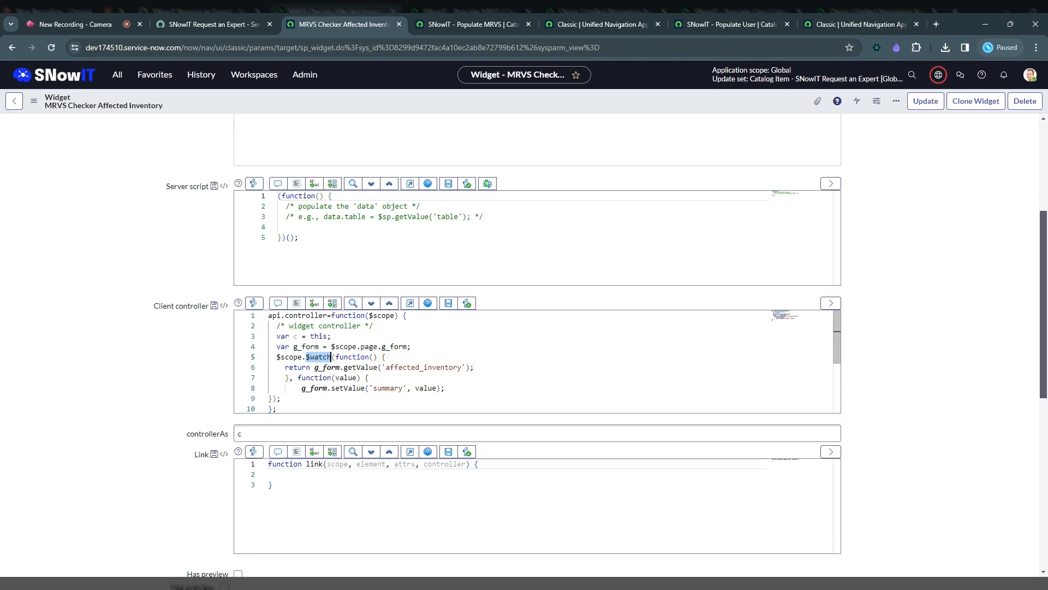
drag(386, 367, 465, 367)
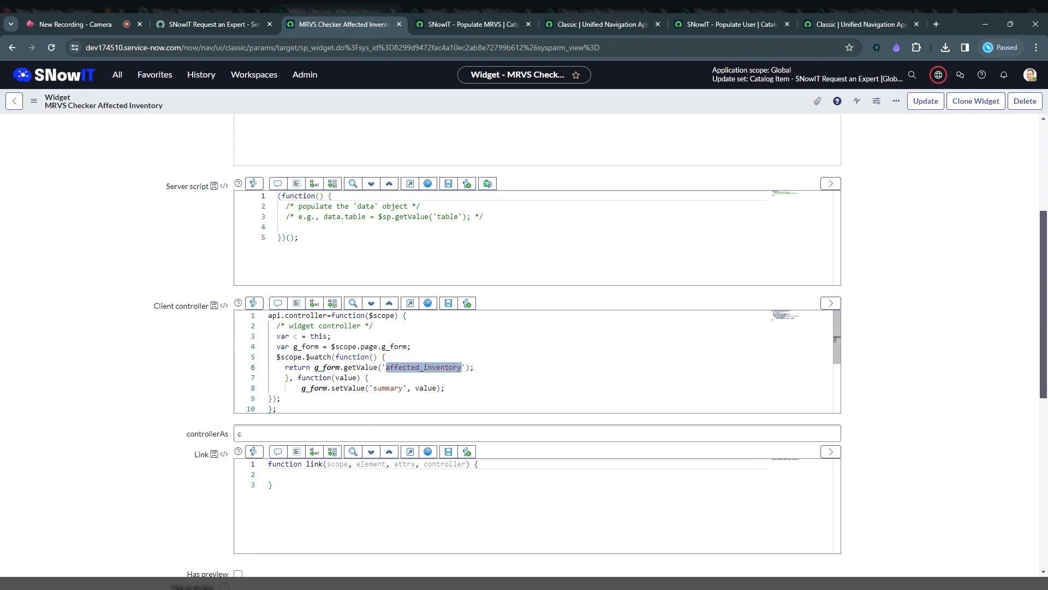
drag(374, 388, 403, 388)
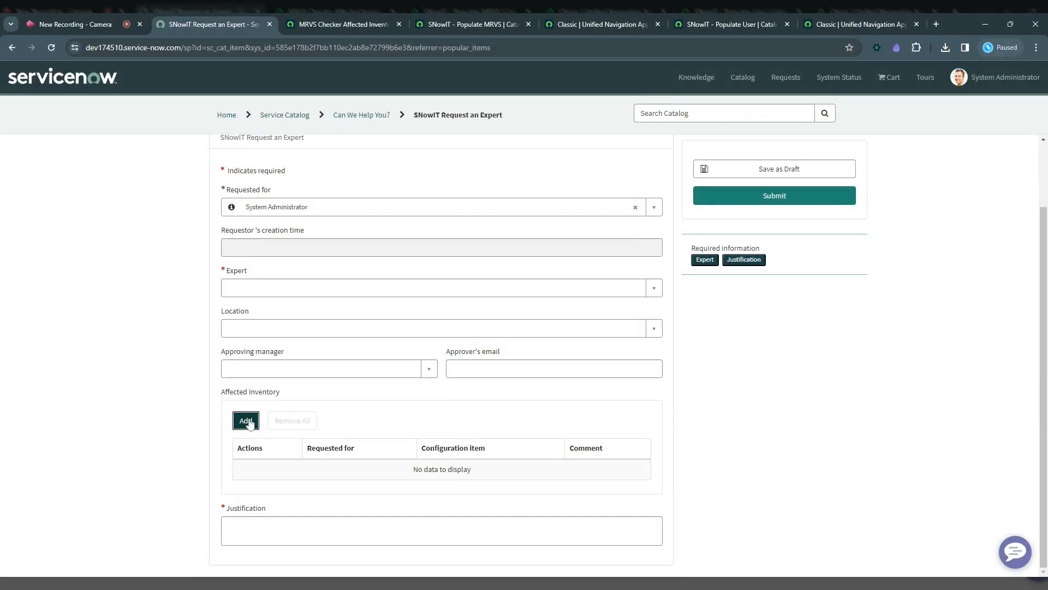
Add an Affected Inventory row with configuration item *BETH-IBM on the portal form and check the Summary field.
click(246, 421)
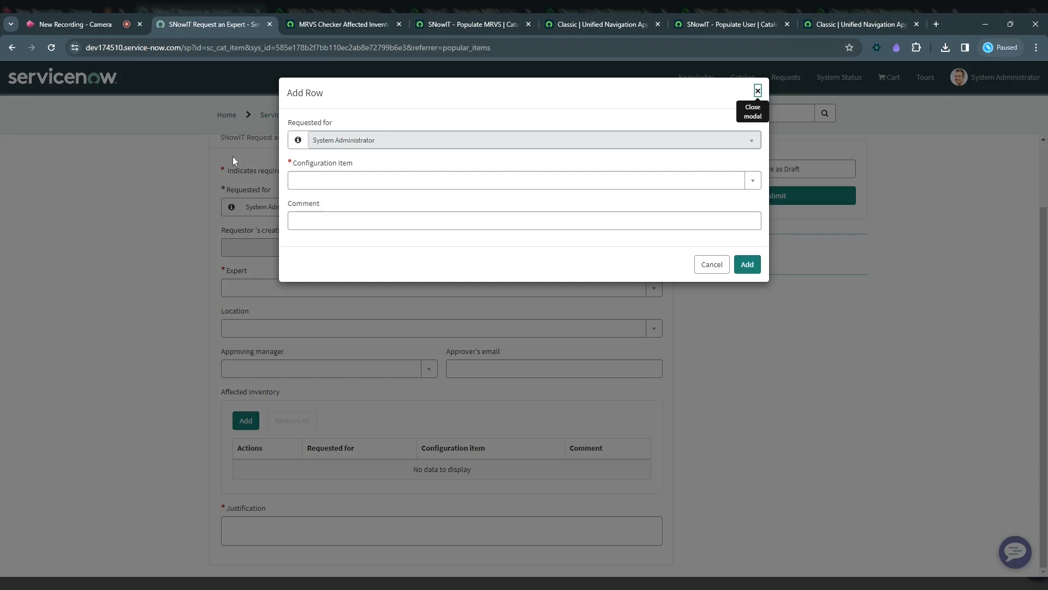
click(364, 182)
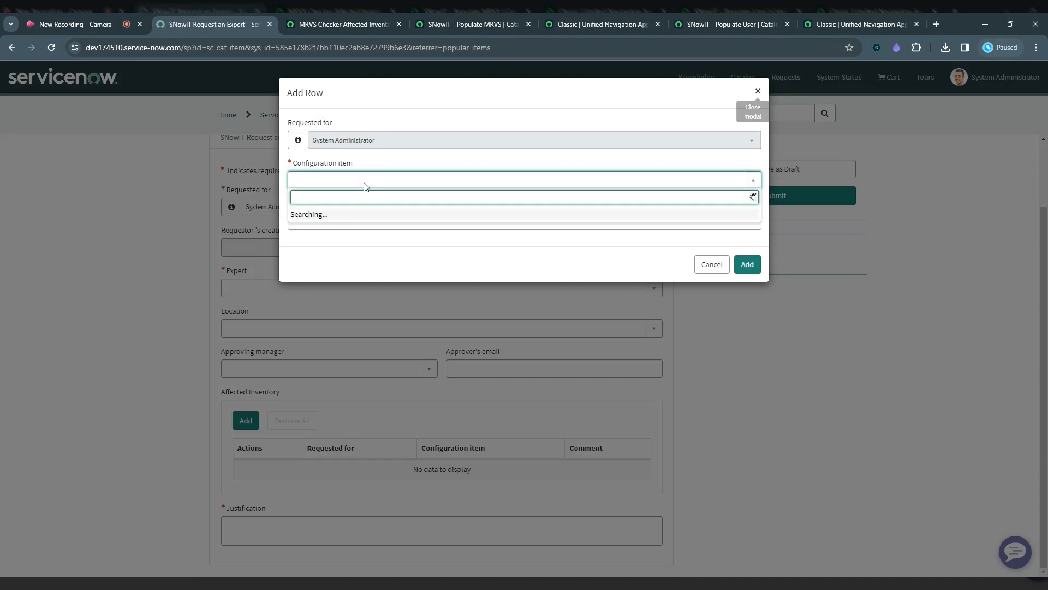
click(350, 214)
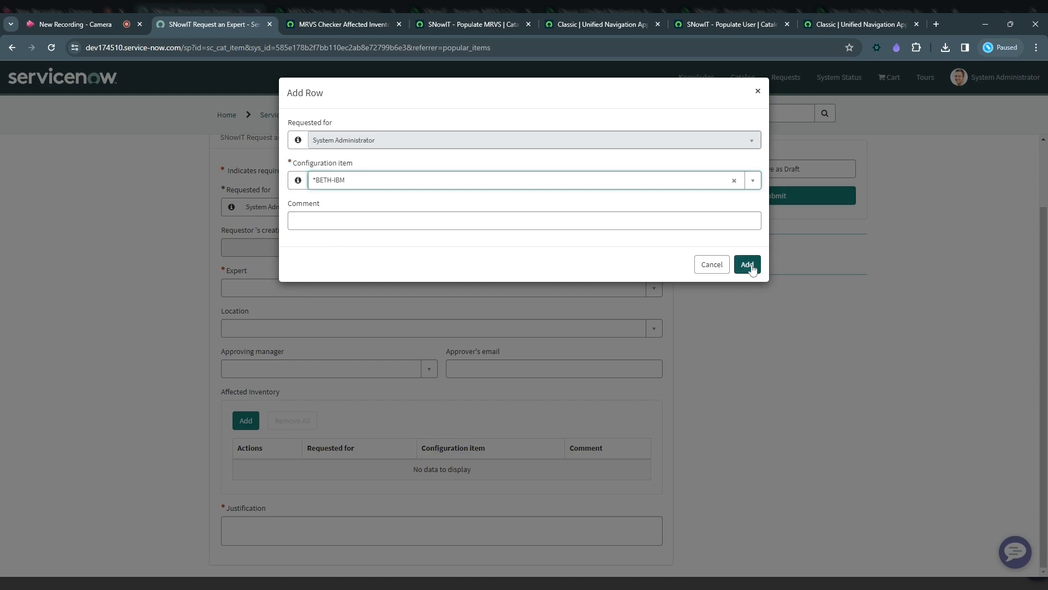
click(747, 265)
scroll(330, 386, down, 1)
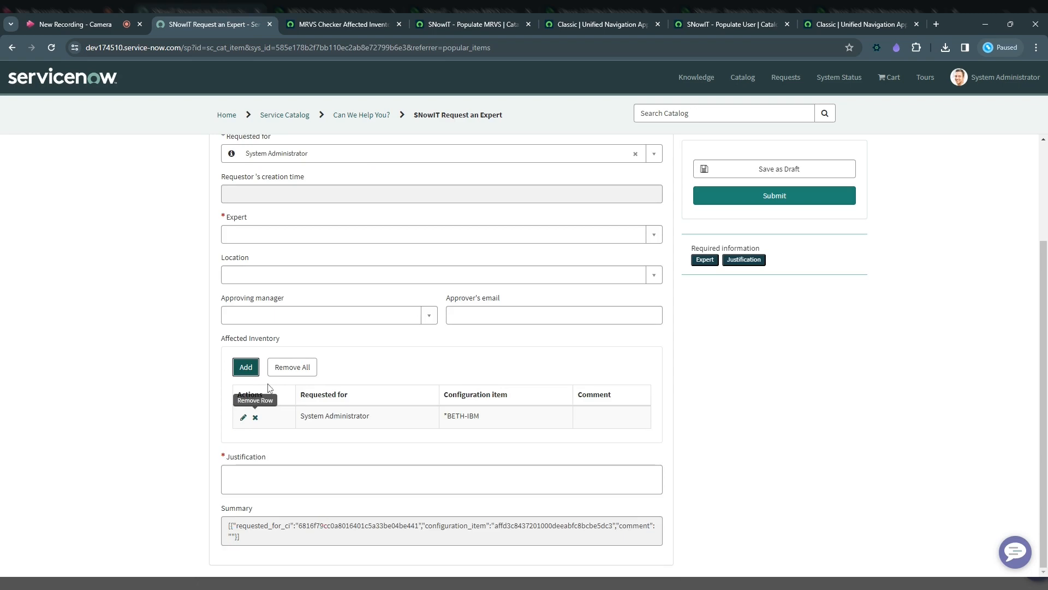
Add a second Affected Inventory row with configuration item *BETH-IBM and review the Summary text.
click(252, 370)
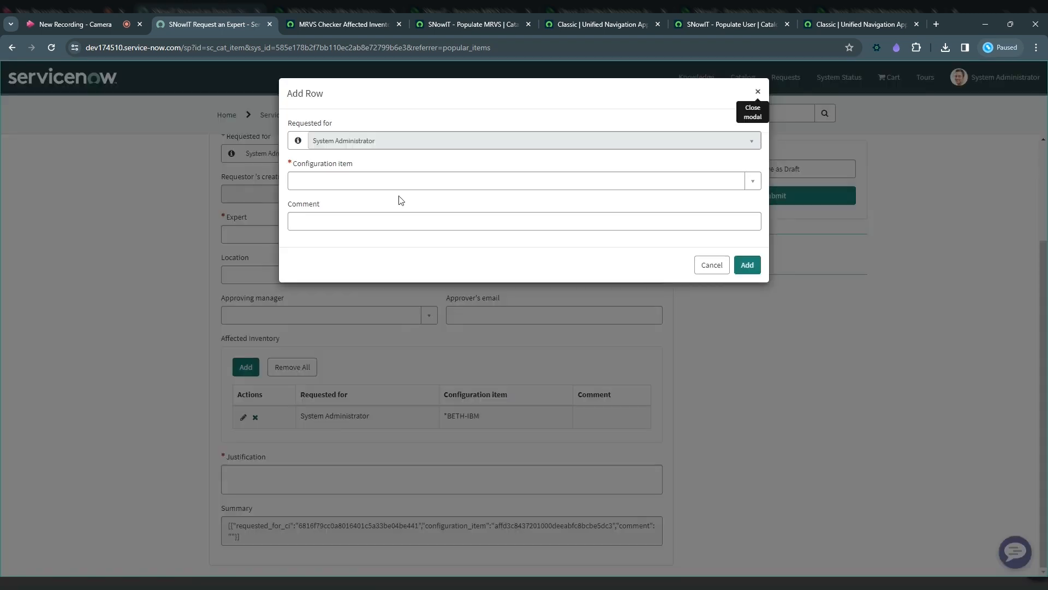
click(400, 182)
click(370, 247)
click(747, 260)
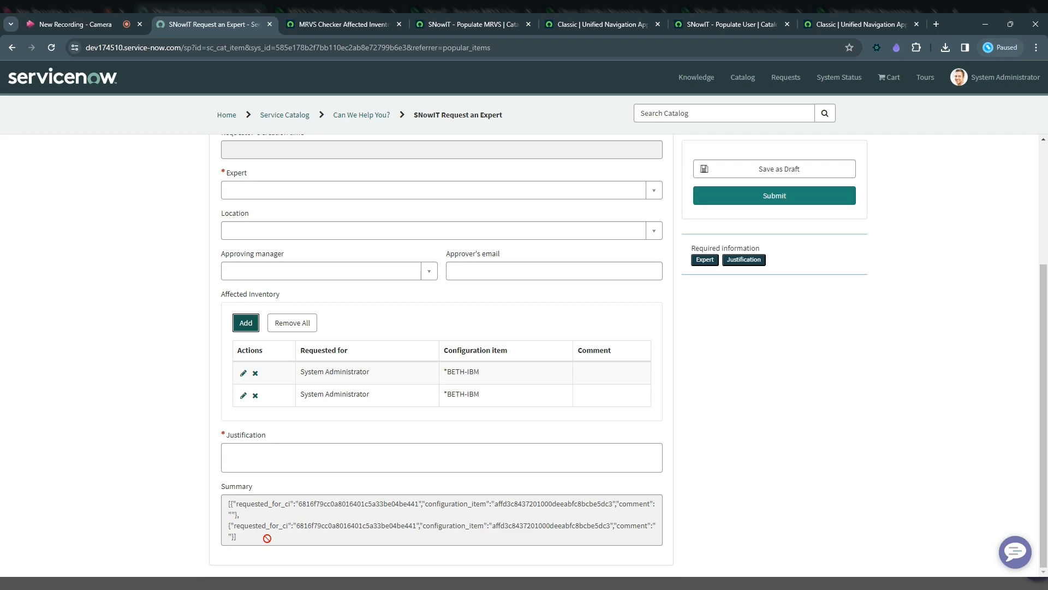
triple_click(267, 539)
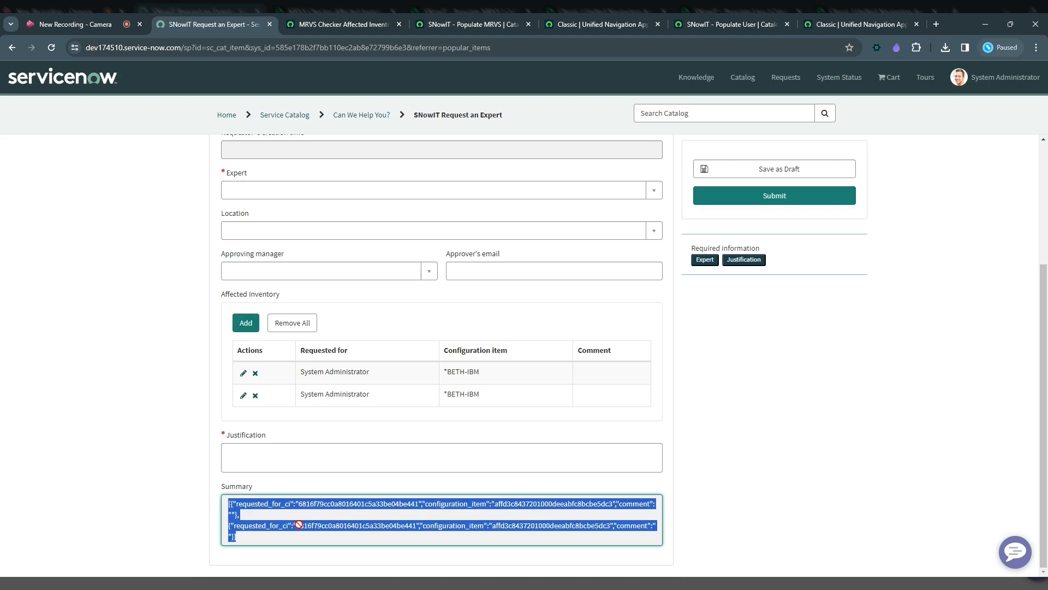
Remove the second Affected Inventory row and check the Summary text again.
click(256, 397)
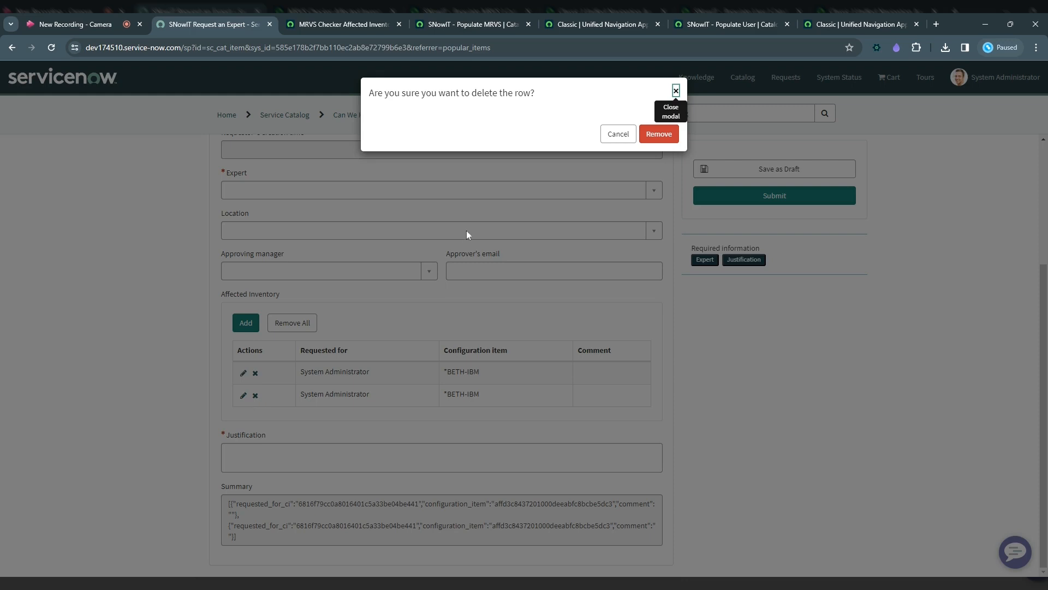
key(Return)
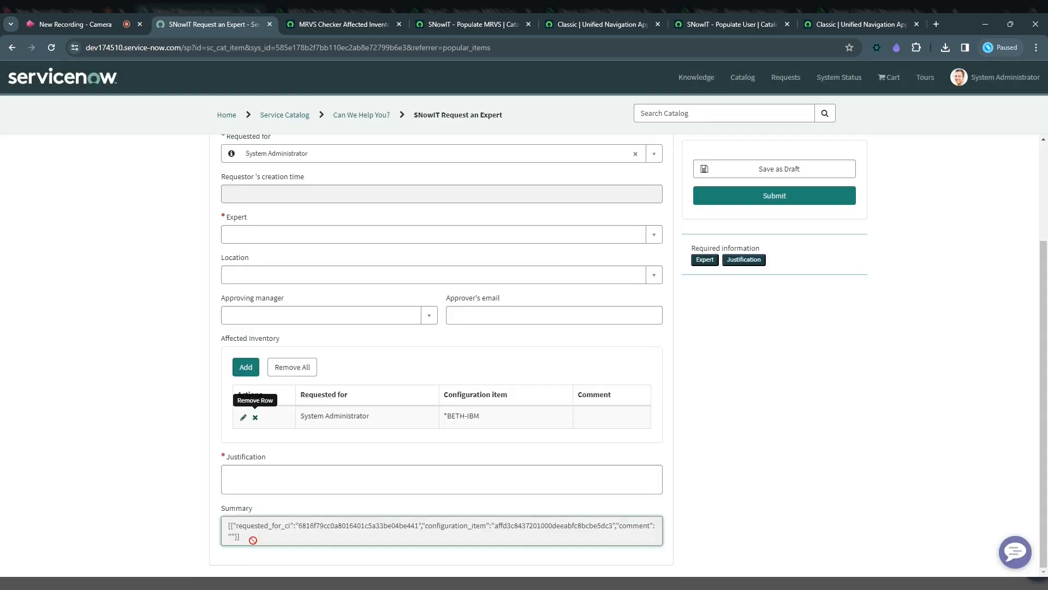
triple_click(253, 540)
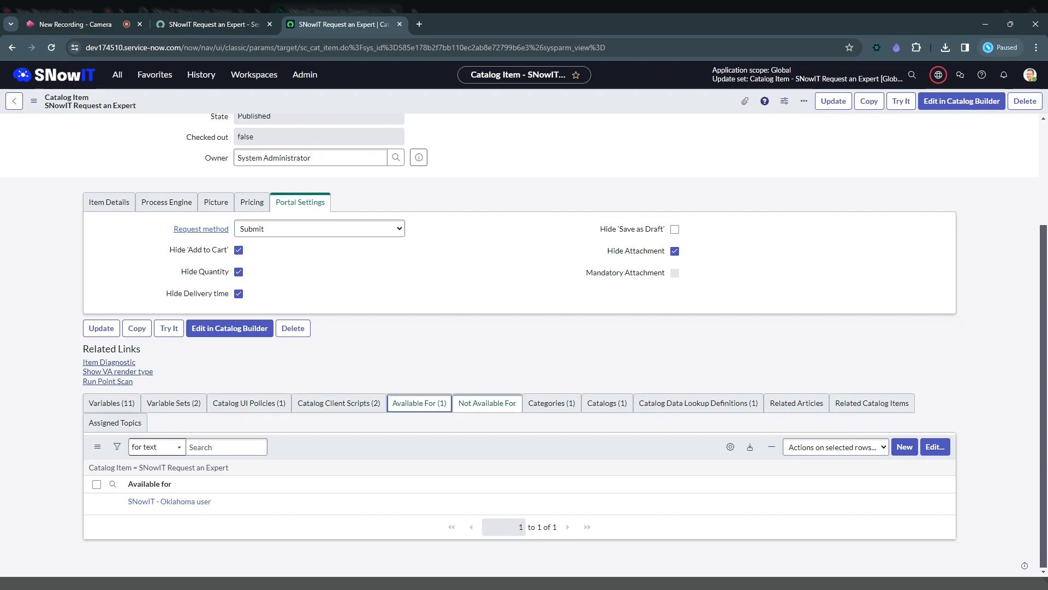
Open the SNowIT - Oklahoma user criteria from the catalog item's Available For list and enable Advanced to show its script.
click(158, 504)
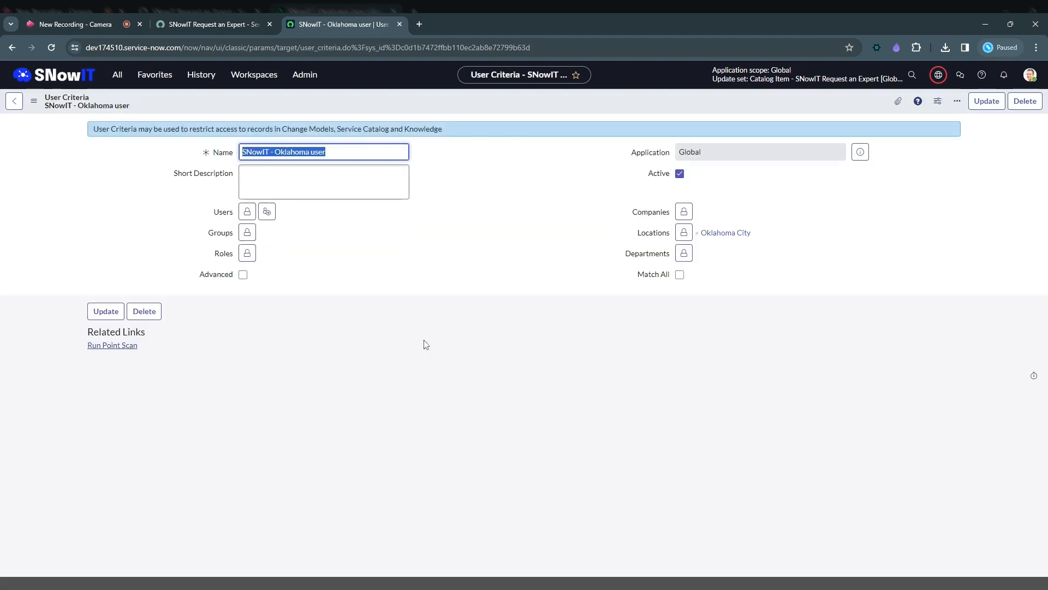
click(448, 272)
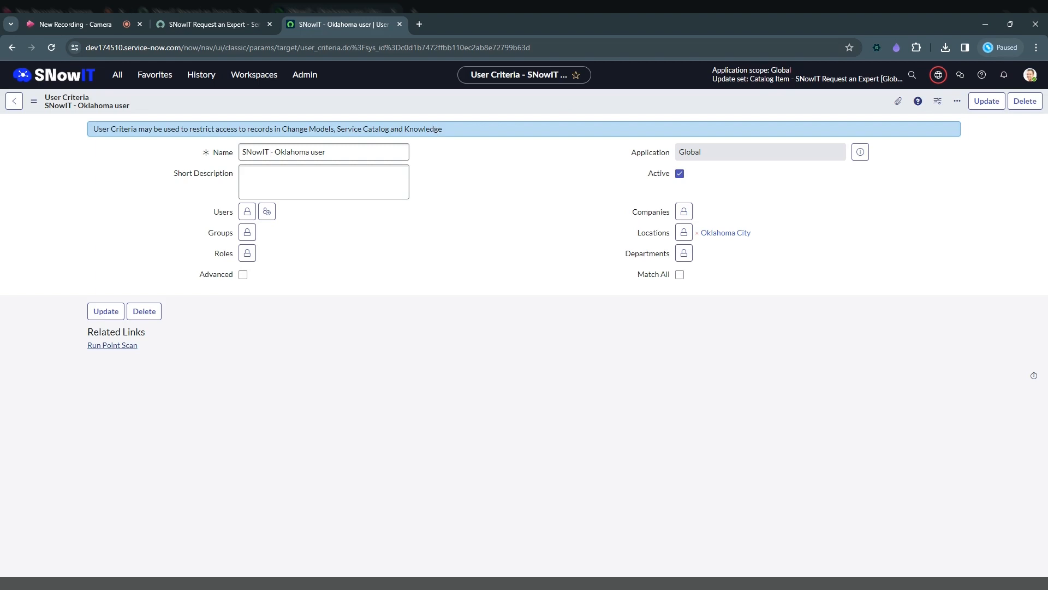
click(235, 277)
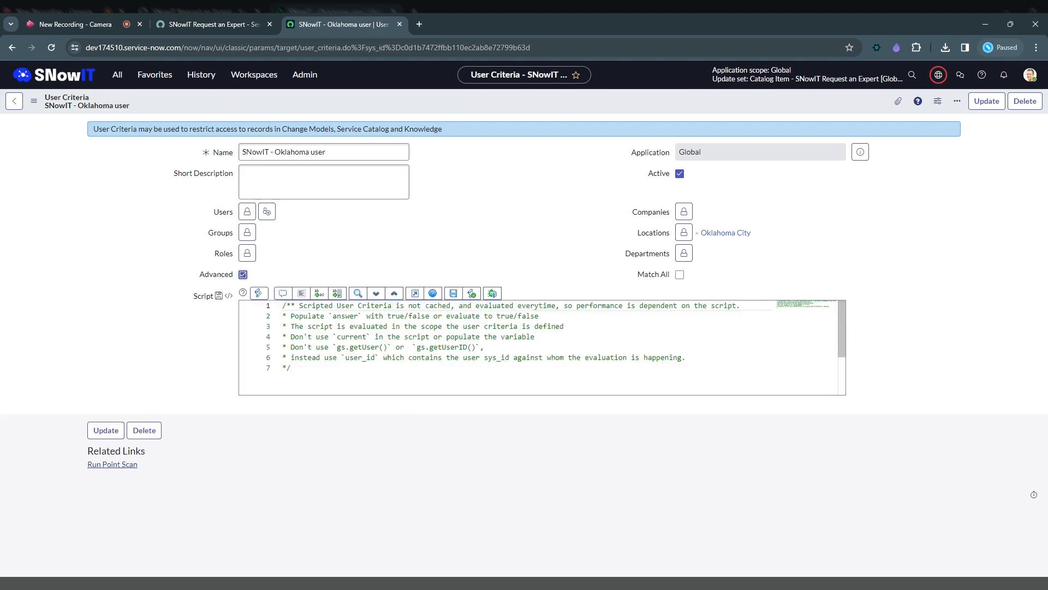